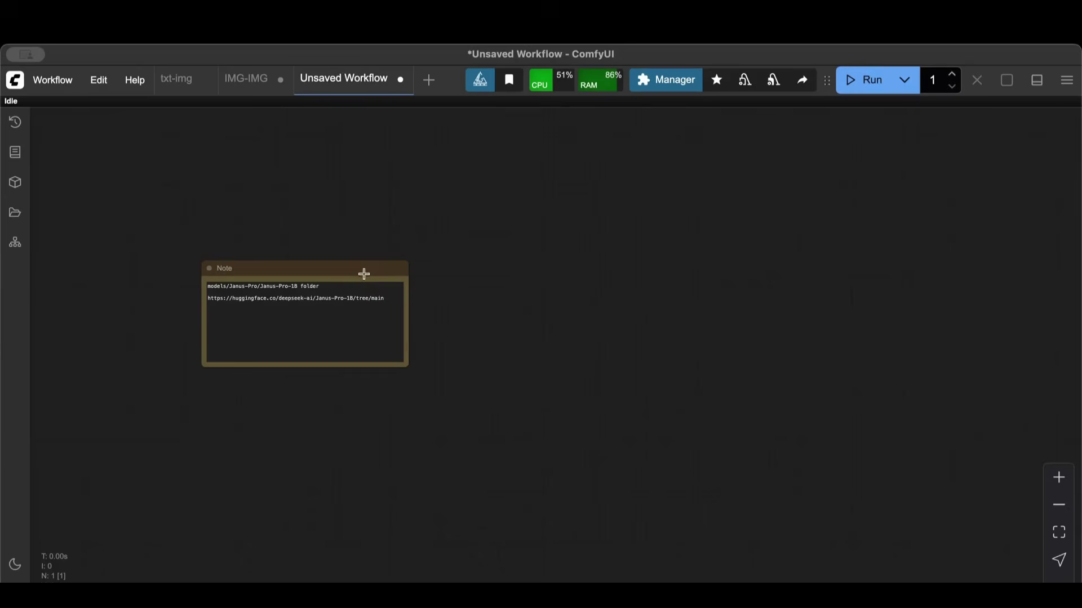
- Move the Janus-Pro-1B Note up and to the left and enlarge it by its corner
drag(339, 269, 282, 252)
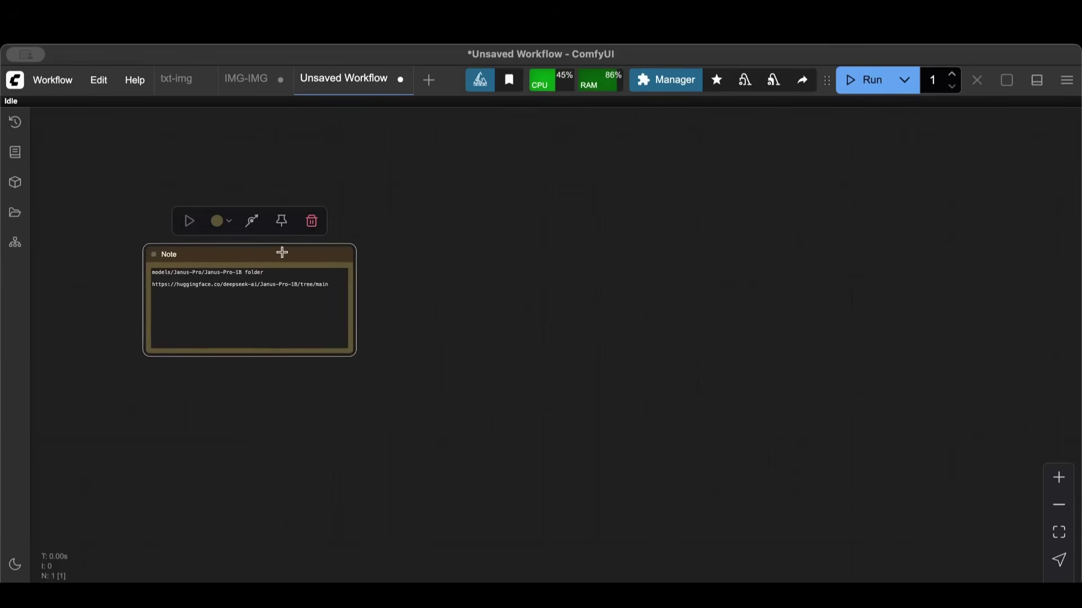
click(278, 278)
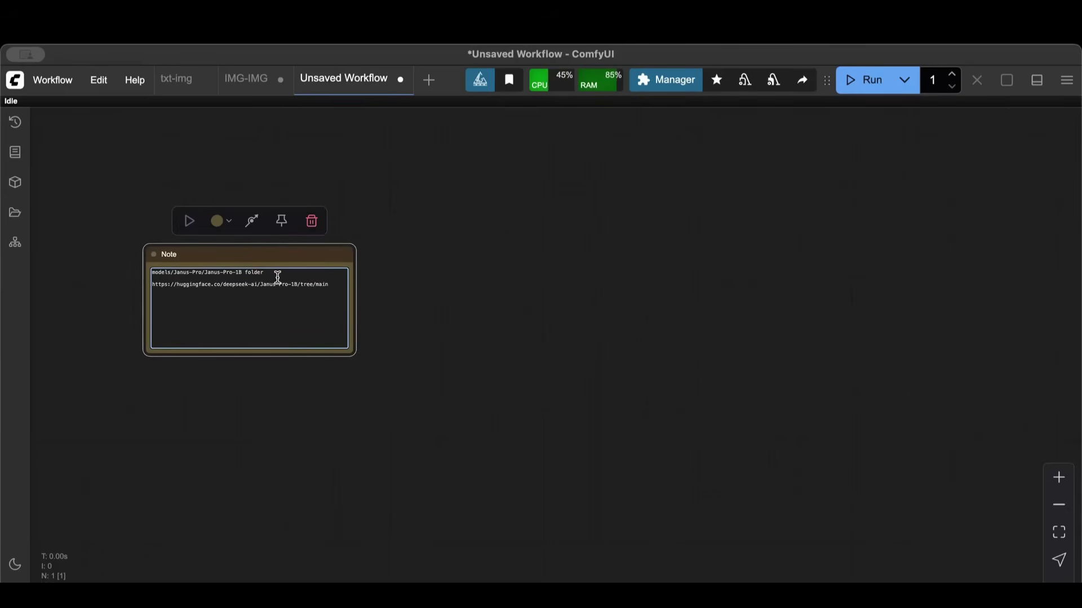
drag(354, 356, 427, 437)
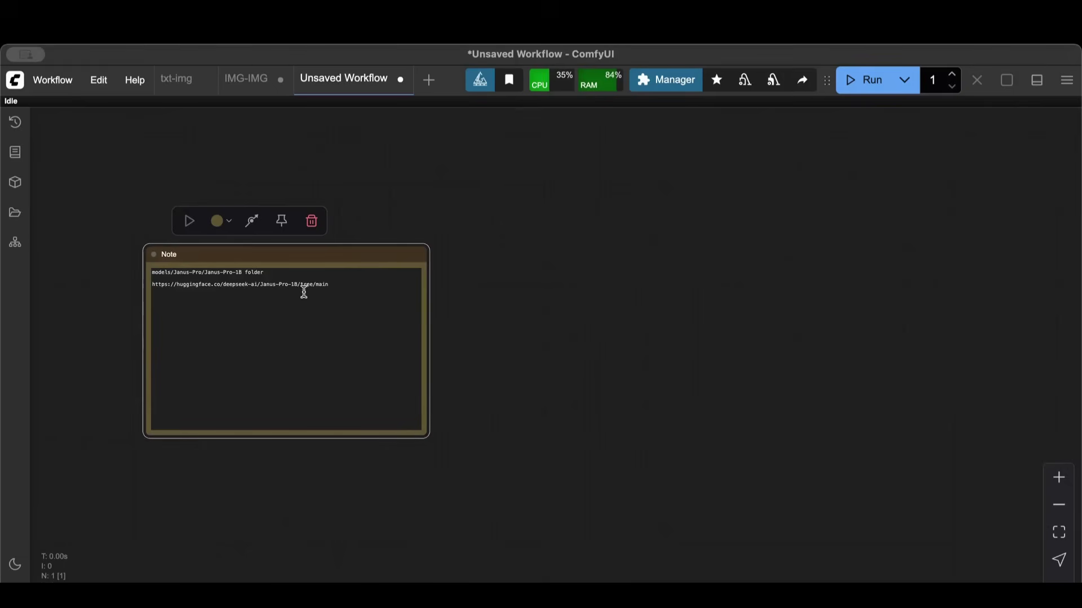
- Highlight the Janus-Pro-1B folder name and the Hugging Face download link in the Note
drag(334, 287, 148, 294)
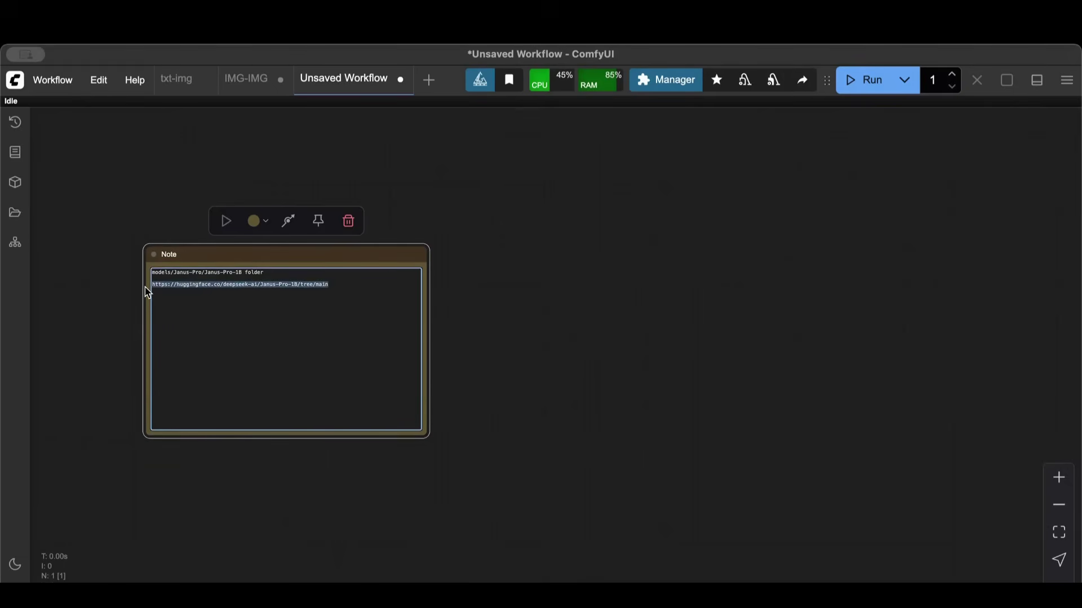
click(239, 303)
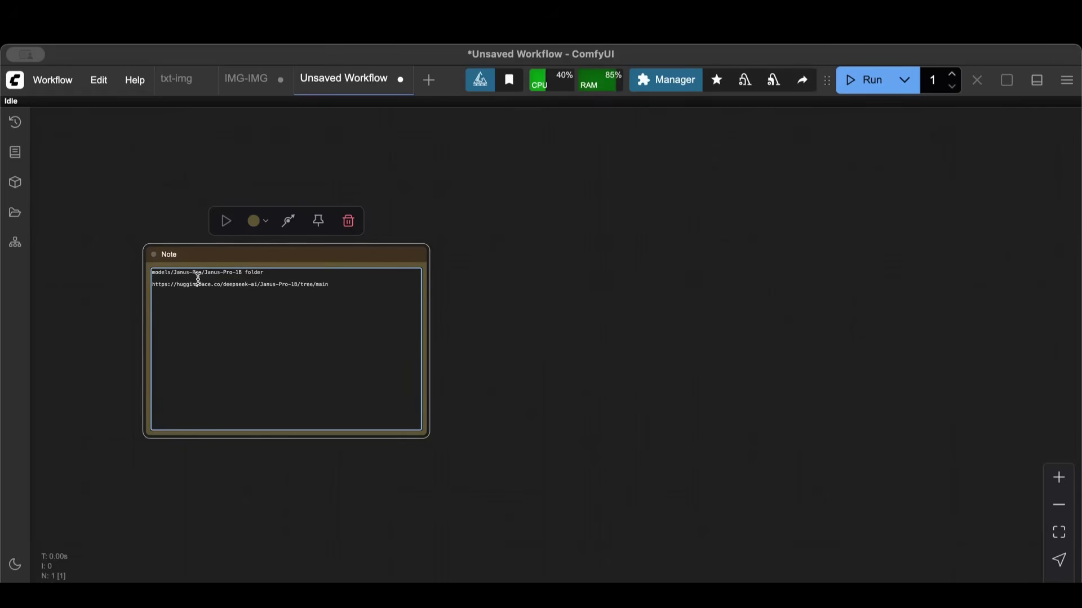
drag(204, 273, 245, 272)
drag(152, 285, 179, 264)
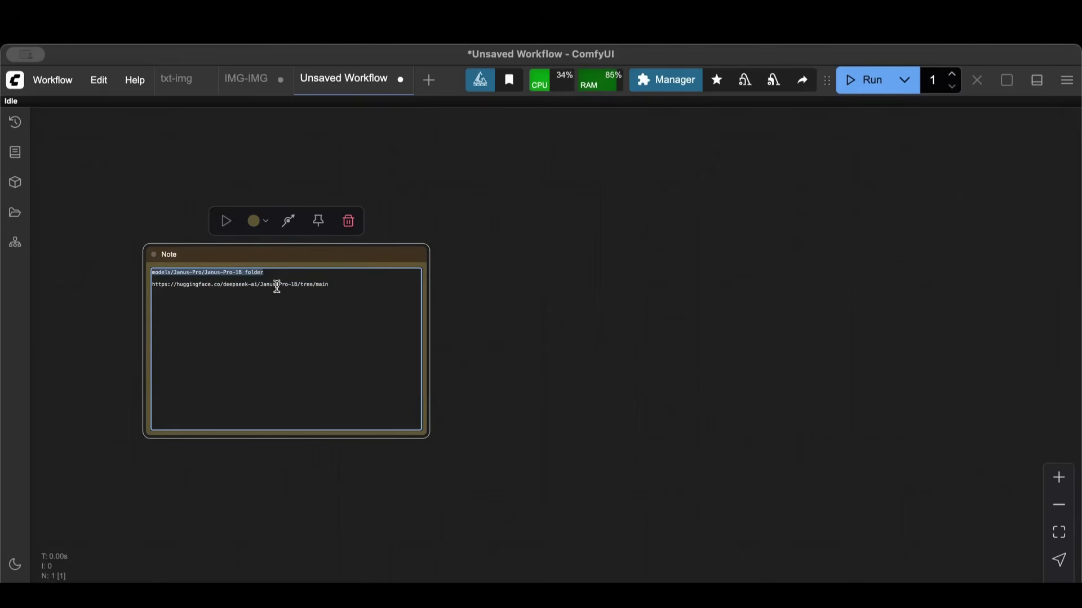
drag(350, 285, 144, 295)
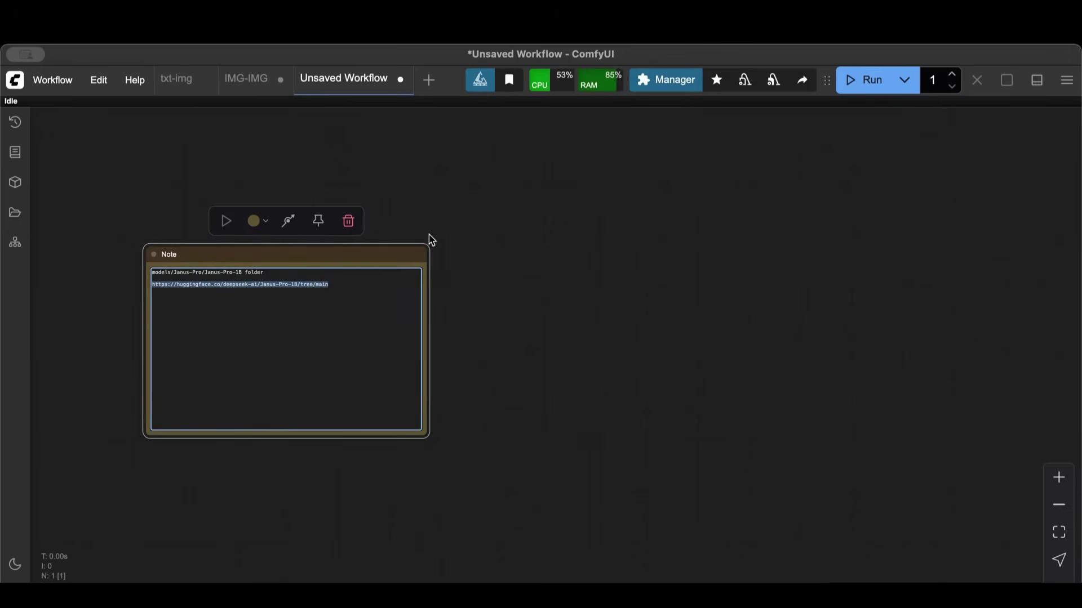
double_click(572, 379)
click(644, 131)
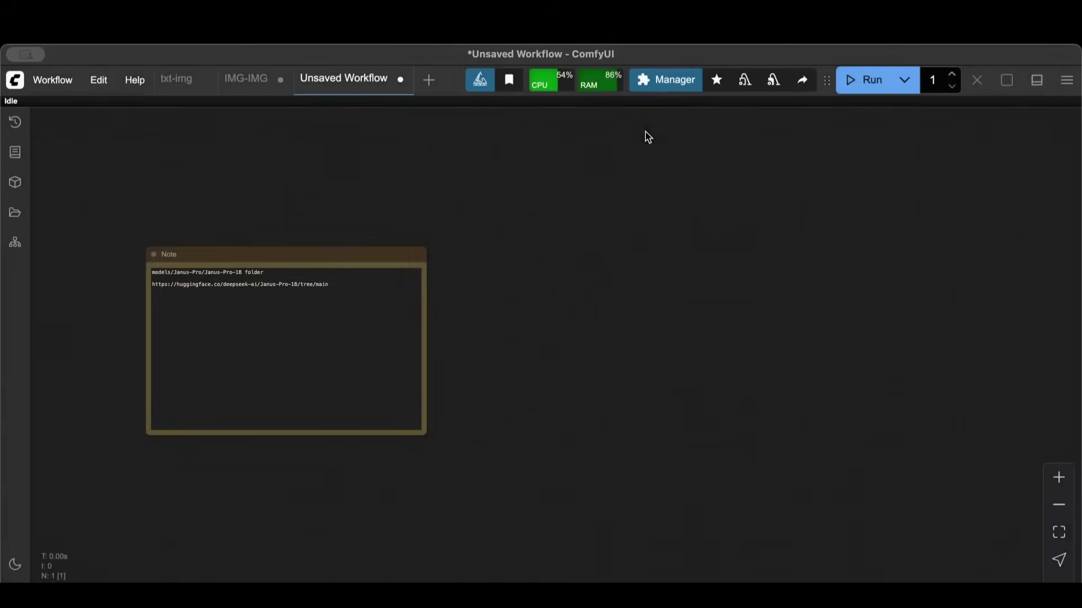
click(666, 80)
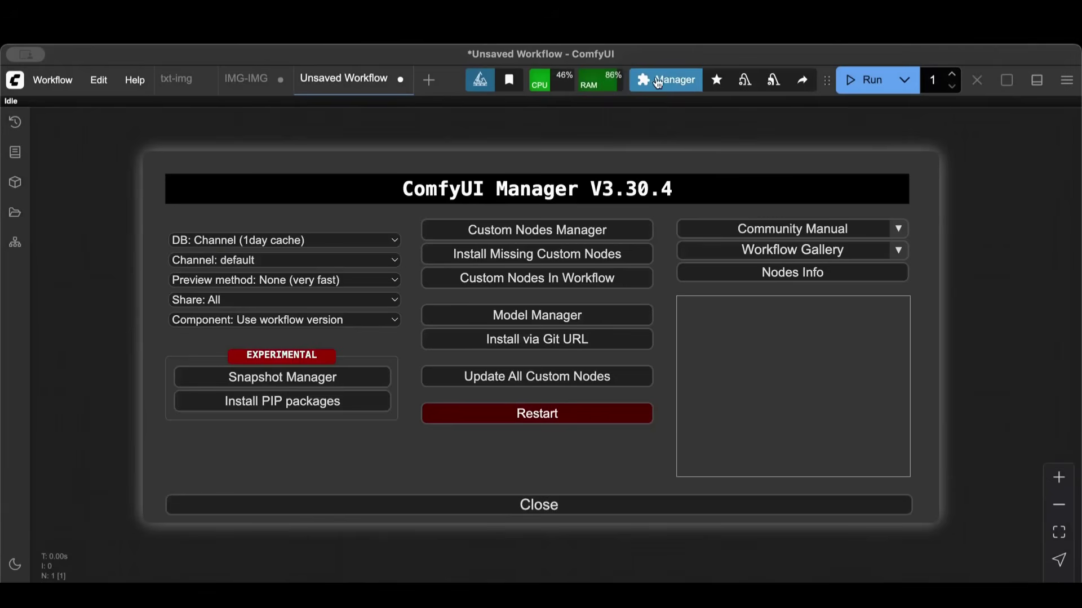
click(536, 230)
click(346, 154)
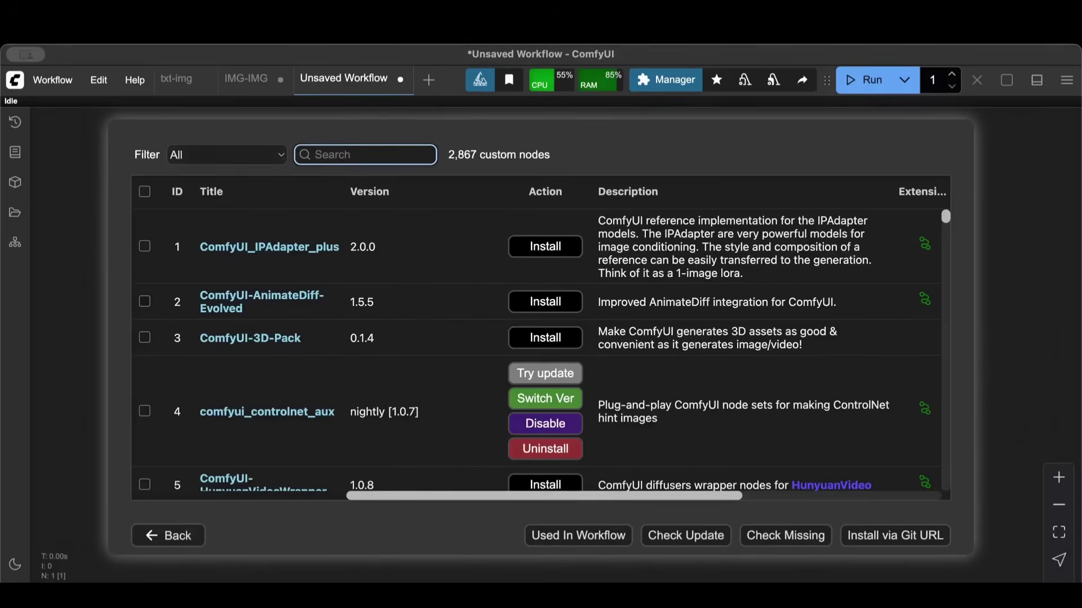
text(janus)
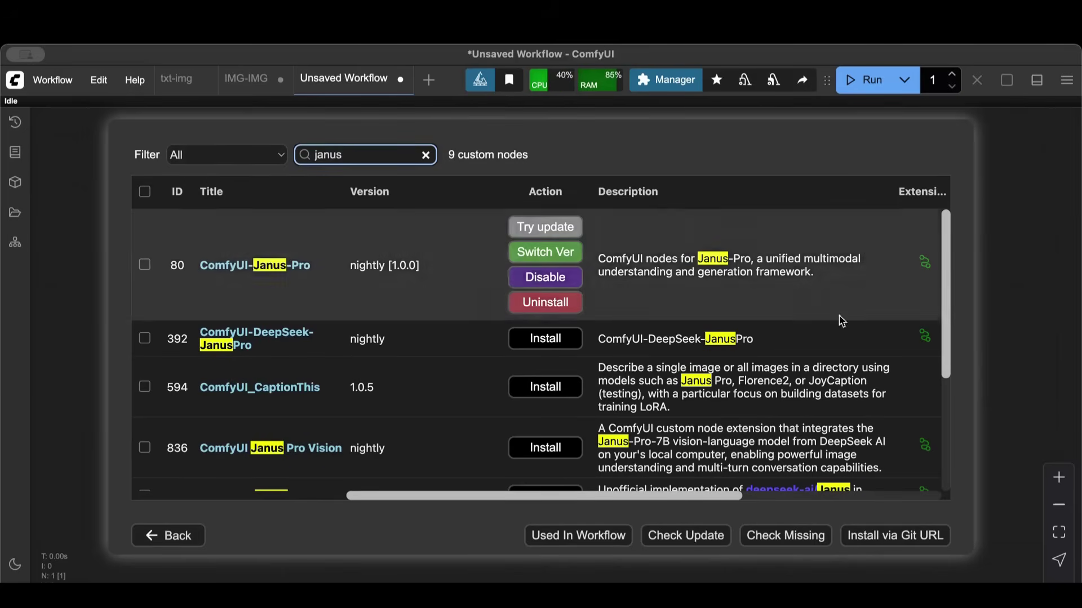
click(161, 535)
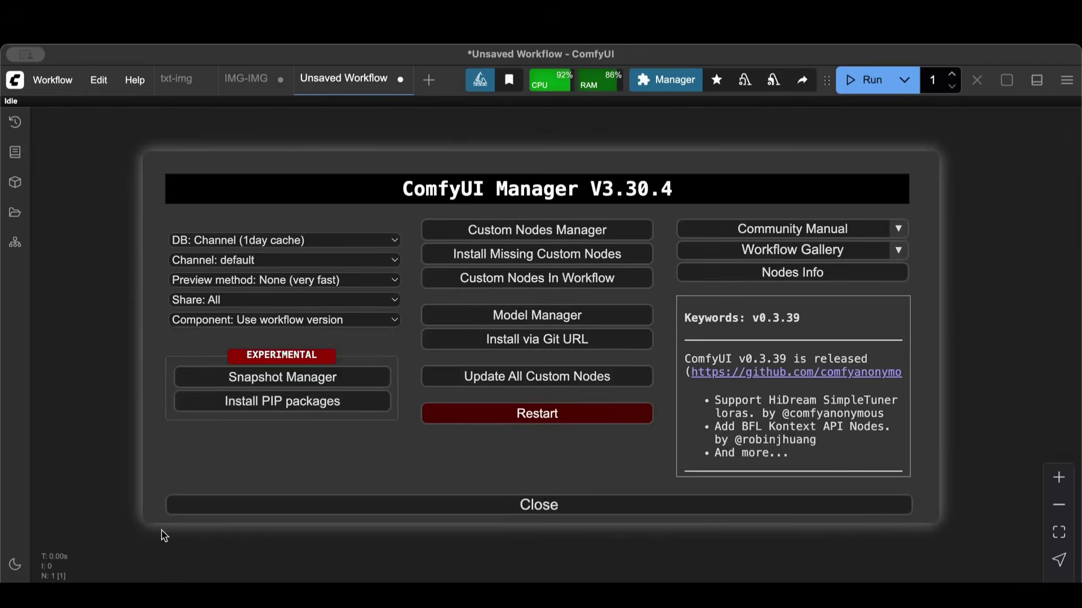
click(505, 505)
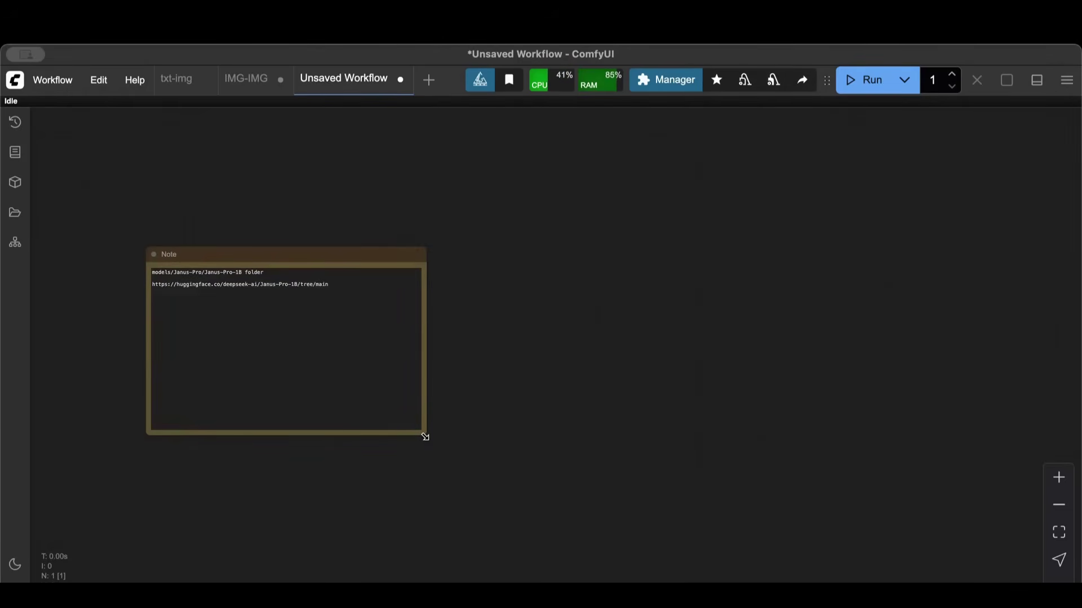
- Narrow the Note and add a Load Image node lined up beside it
drag(425, 437, 274, 406)
double_click(495, 362)
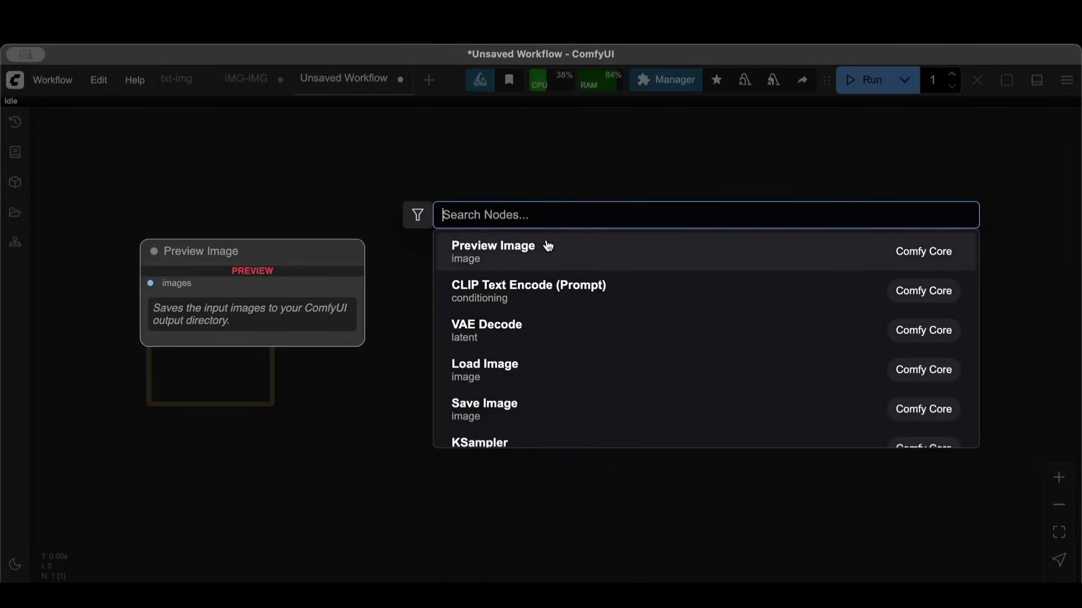
click(486, 379)
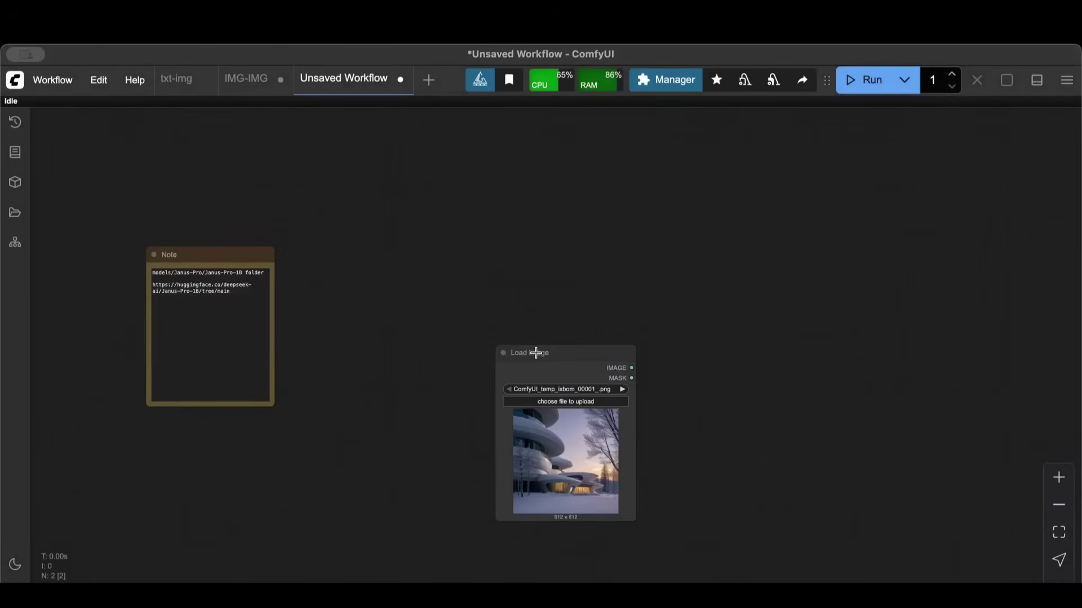
drag(535, 353, 373, 240)
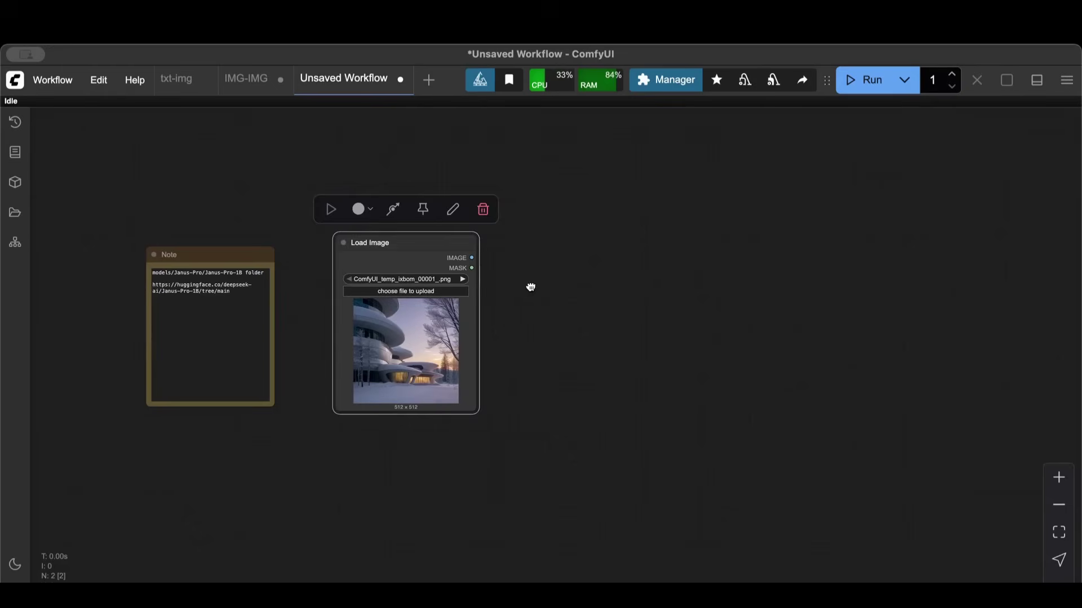
click(531, 288)
drag(428, 237, 398, 250)
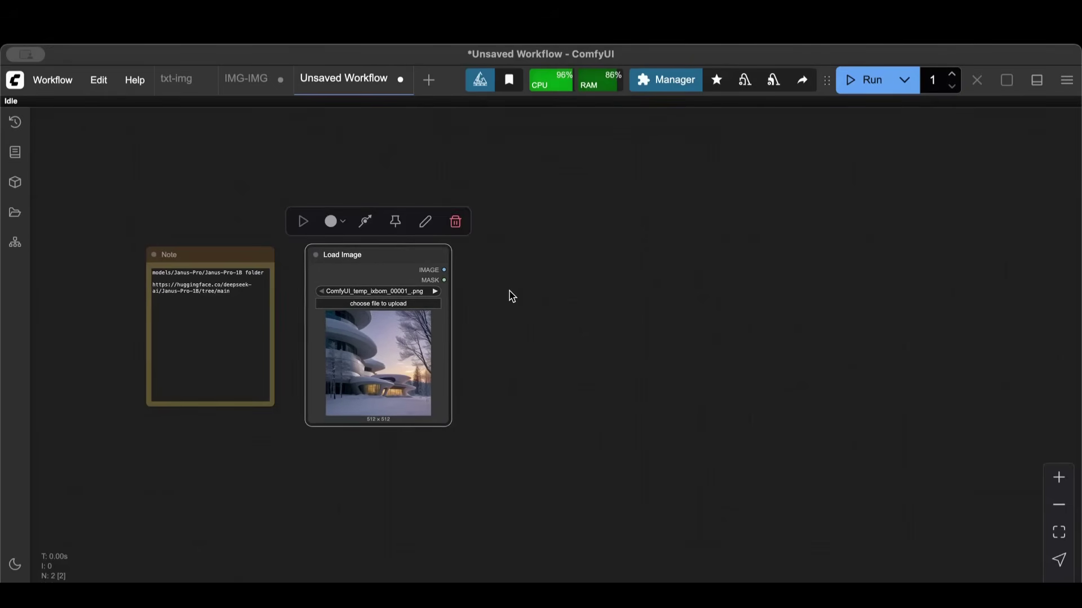
- Add a Janus Model Loader set to deepseek-ai/Janus-Pro-1B below Load Image
double_click(601, 309)
text(janus)
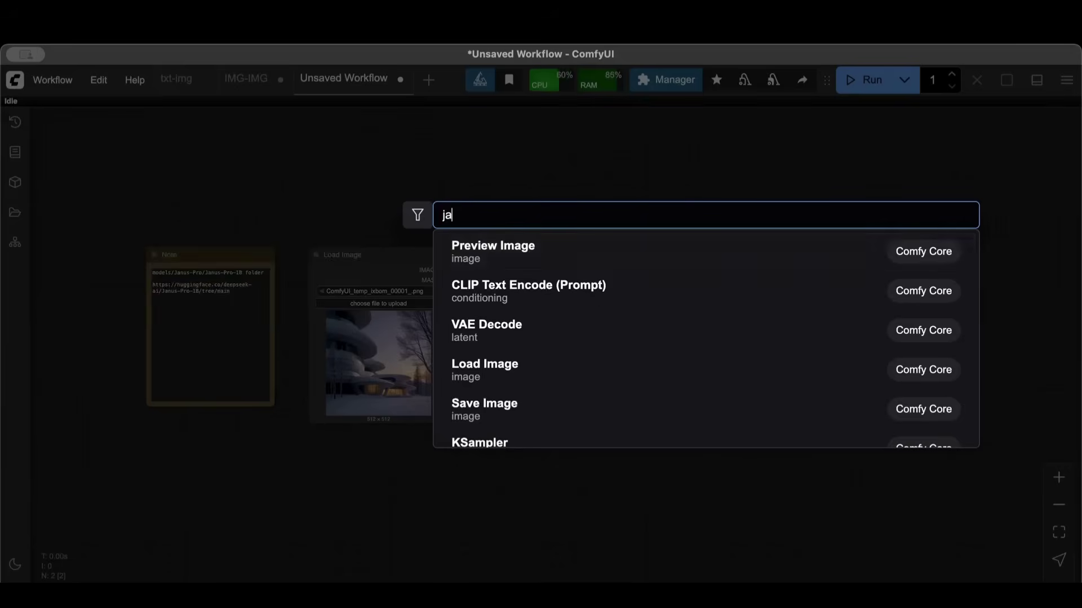
click(565, 263)
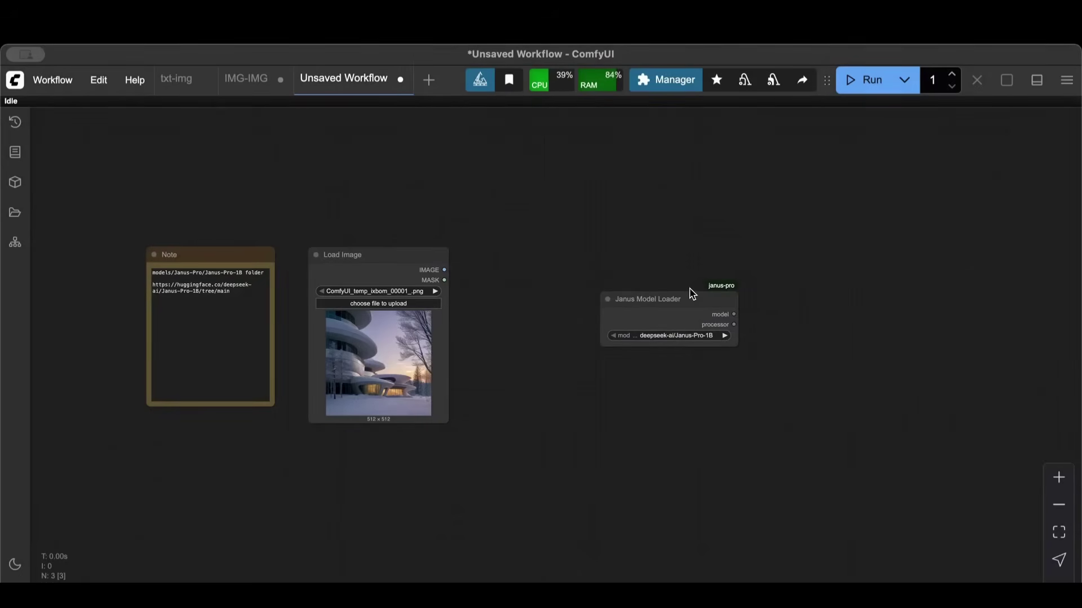
drag(692, 293, 362, 472)
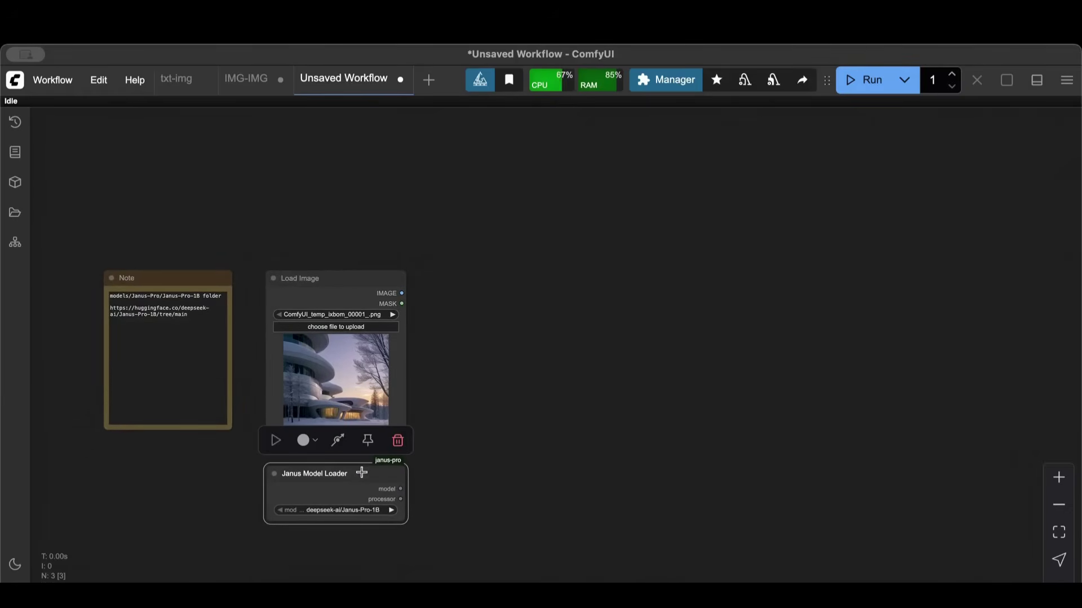
- Add a Janus Image Understanding node and shift the view to fit all nodes
double_click(652, 279)
text(ja)
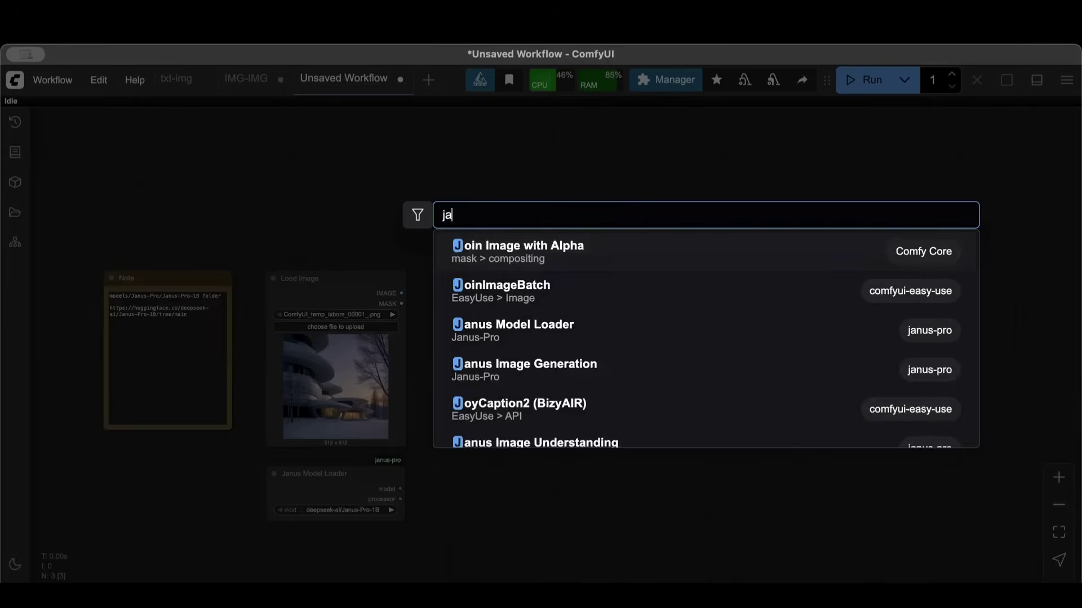
text(nus)
click(587, 331)
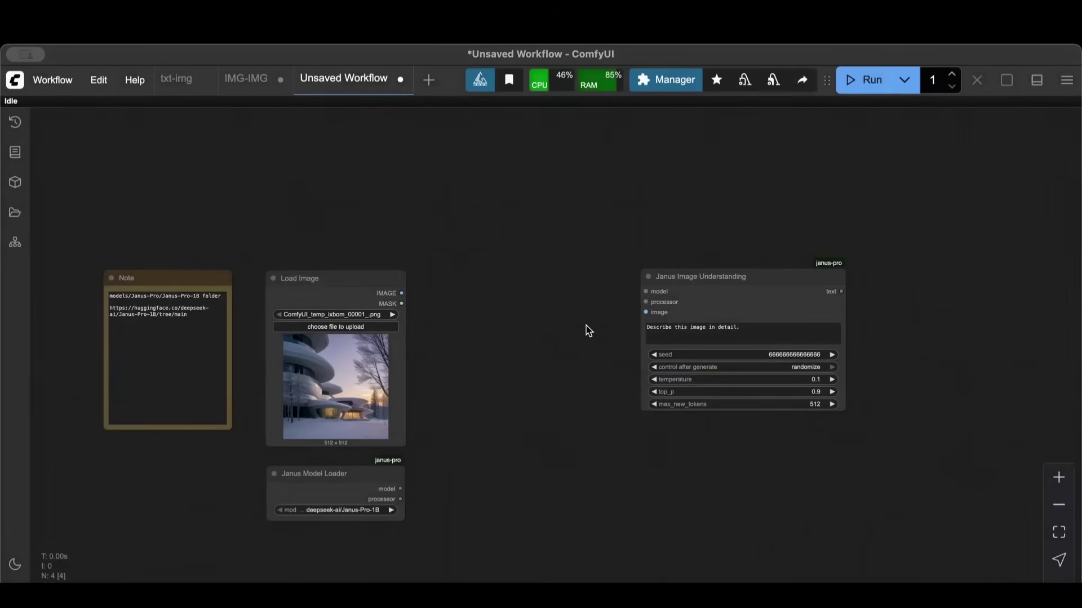
drag(735, 271, 512, 284)
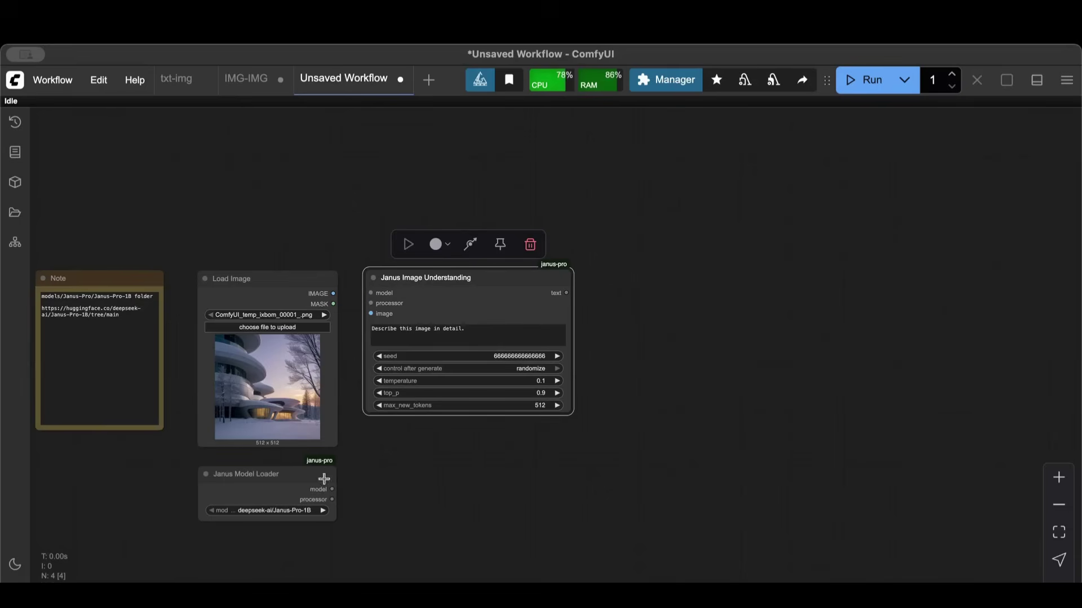
- Wire the loader's model and processor and the loaded IMAGE into Janus Image Understanding
drag(332, 489, 369, 293)
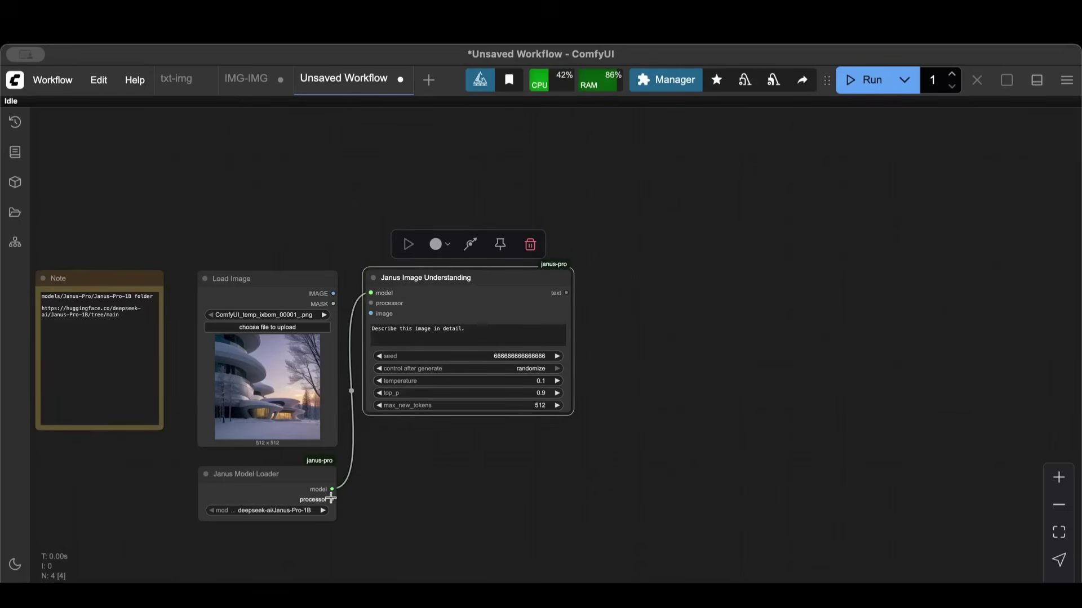
drag(332, 499, 370, 304)
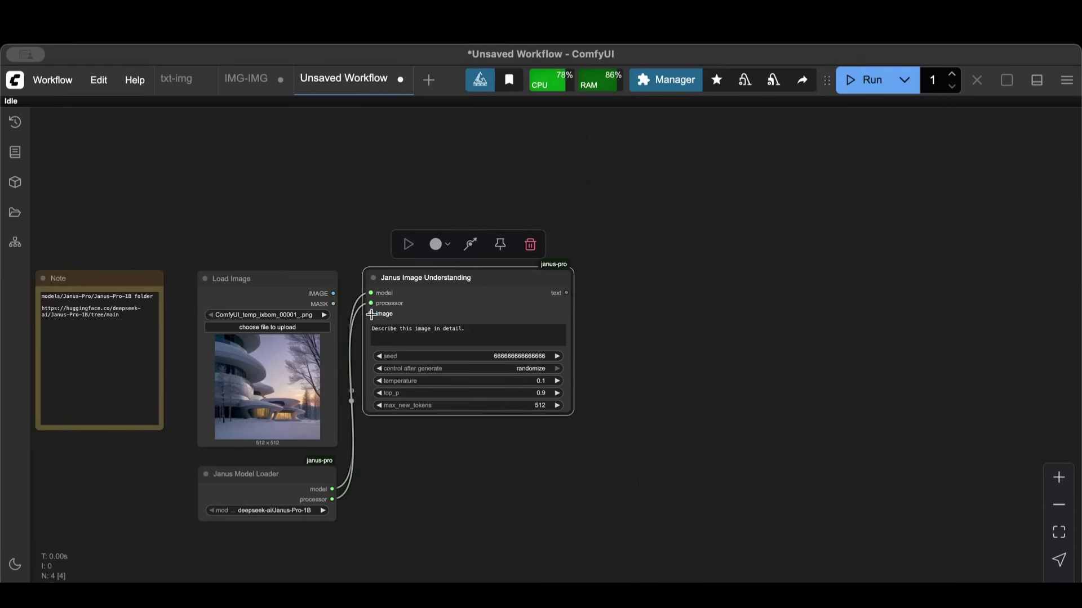
drag(333, 293, 370, 313)
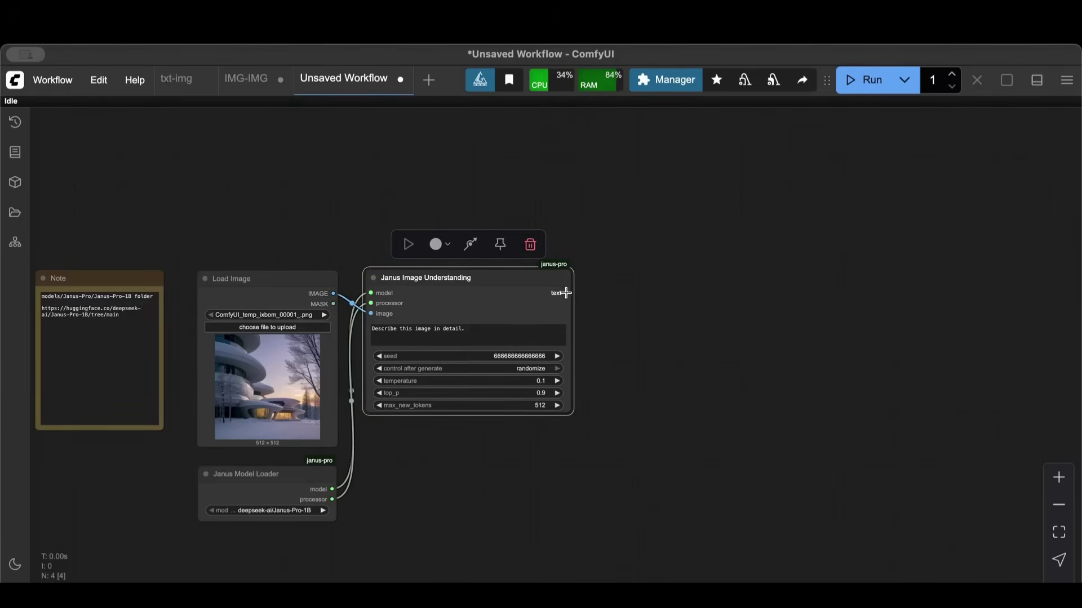
drag(565, 293, 618, 302)
text(show)
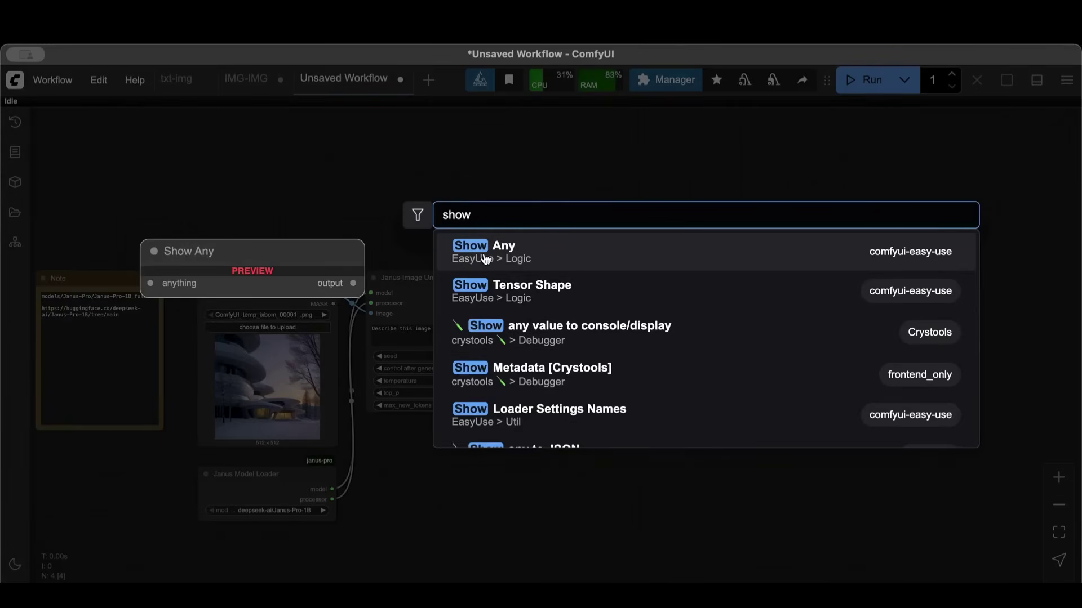
- Add the Show Any node and confirm ComfyUI-Easy-Use is installed via the Custom Nodes Manager
click(485, 258)
click(678, 84)
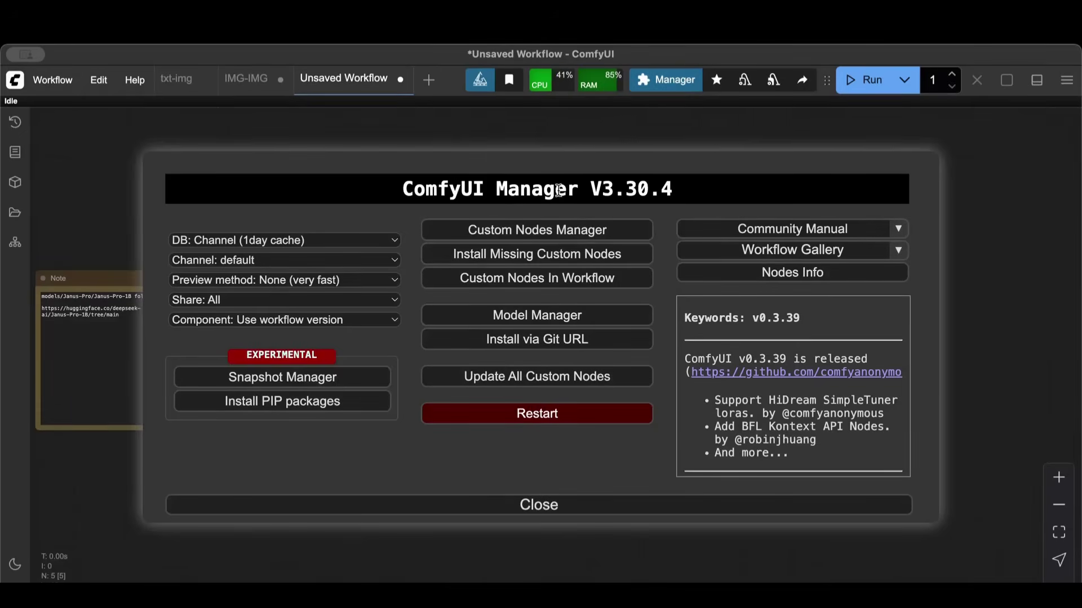
click(549, 231)
click(377, 150)
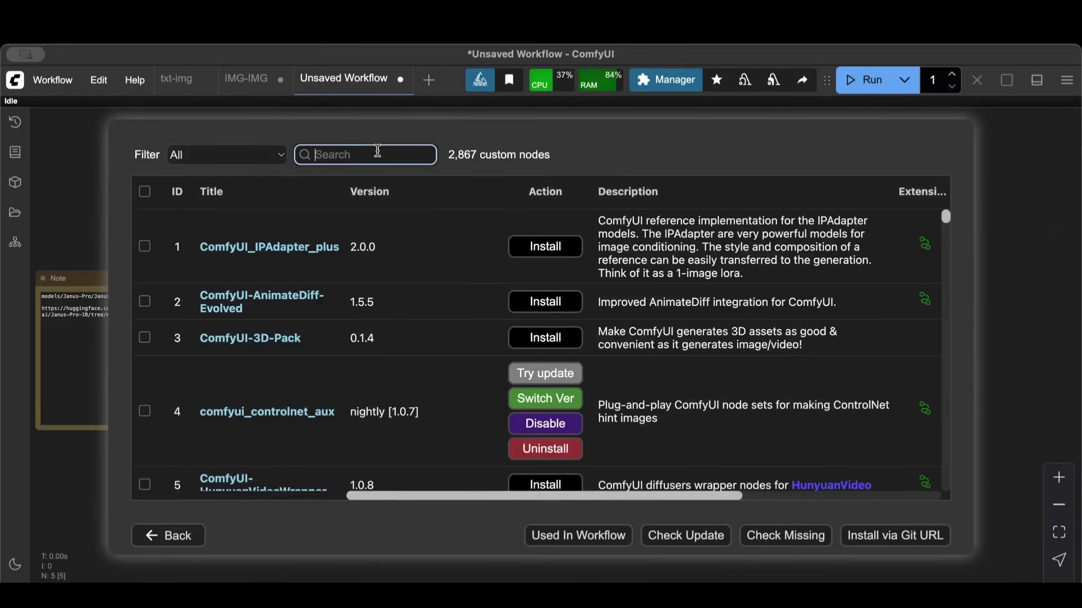
text(easy)
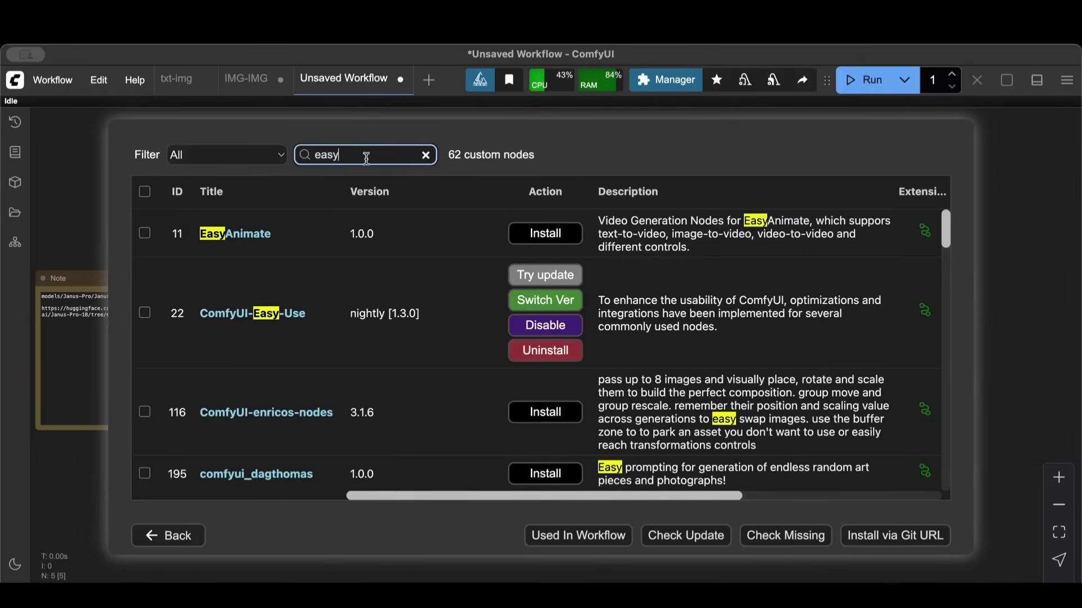
click(1029, 273)
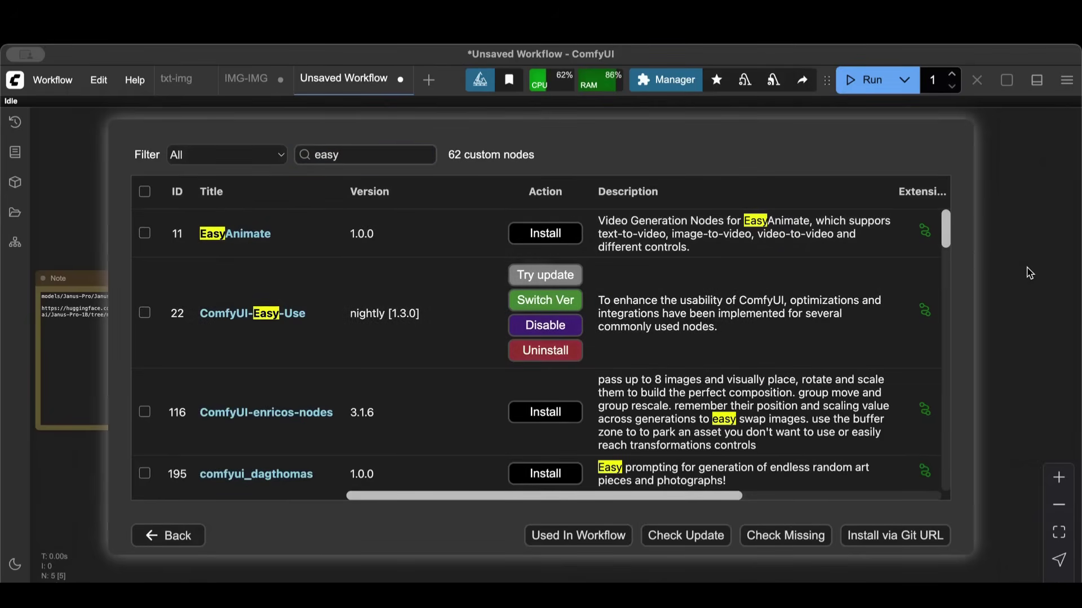
click(176, 534)
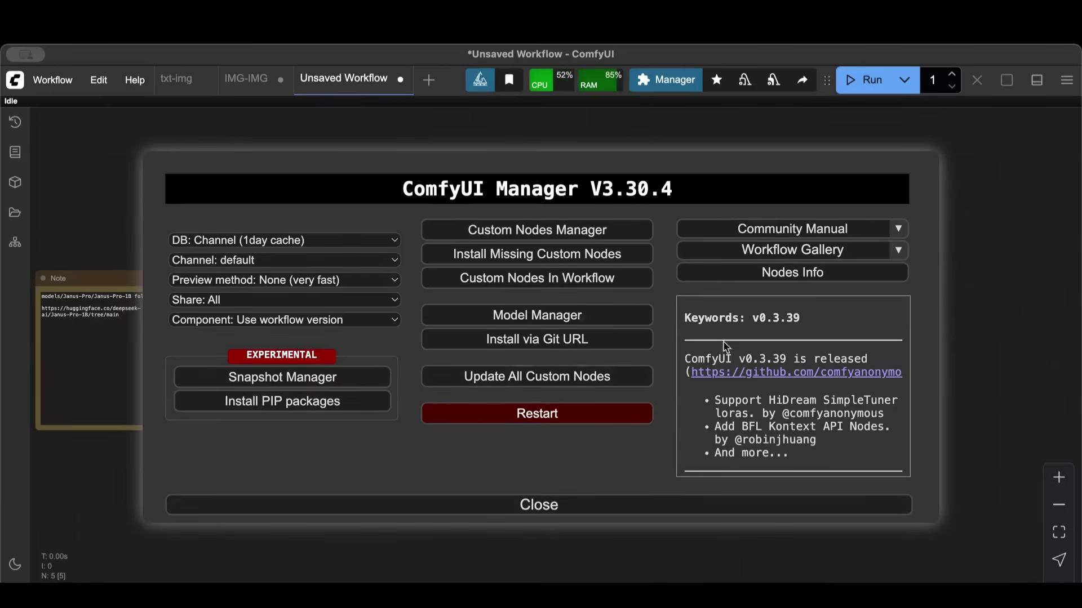
click(541, 504)
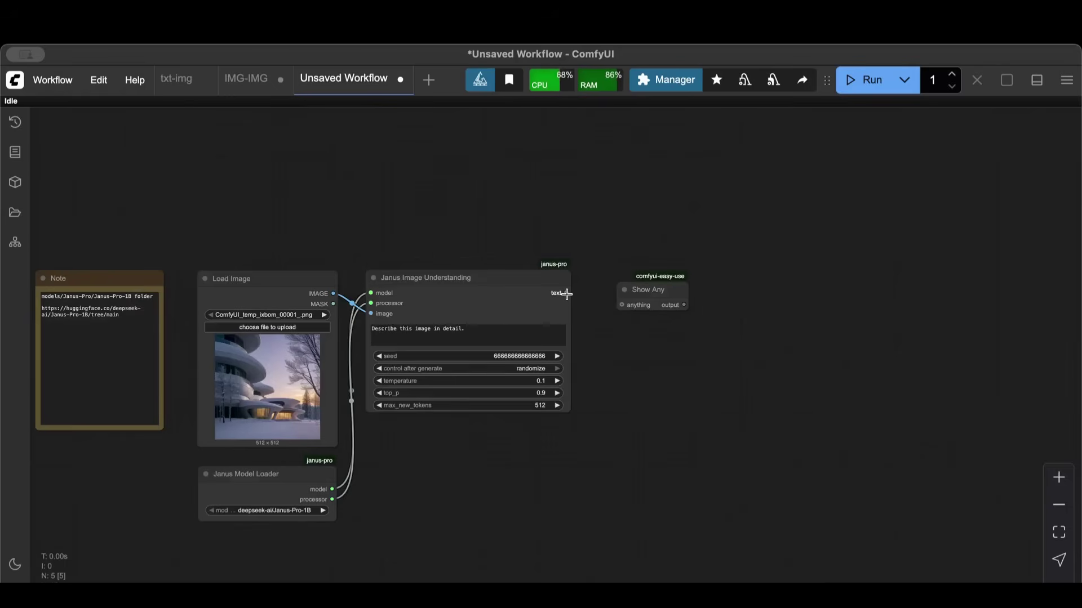
- Link Janus text output to Show Any's 'anything' input, then enlarge Show Any beside it
drag(566, 293, 621, 304)
drag(688, 310, 809, 512)
drag(663, 290, 654, 270)
drag(512, 171, 644, 162)
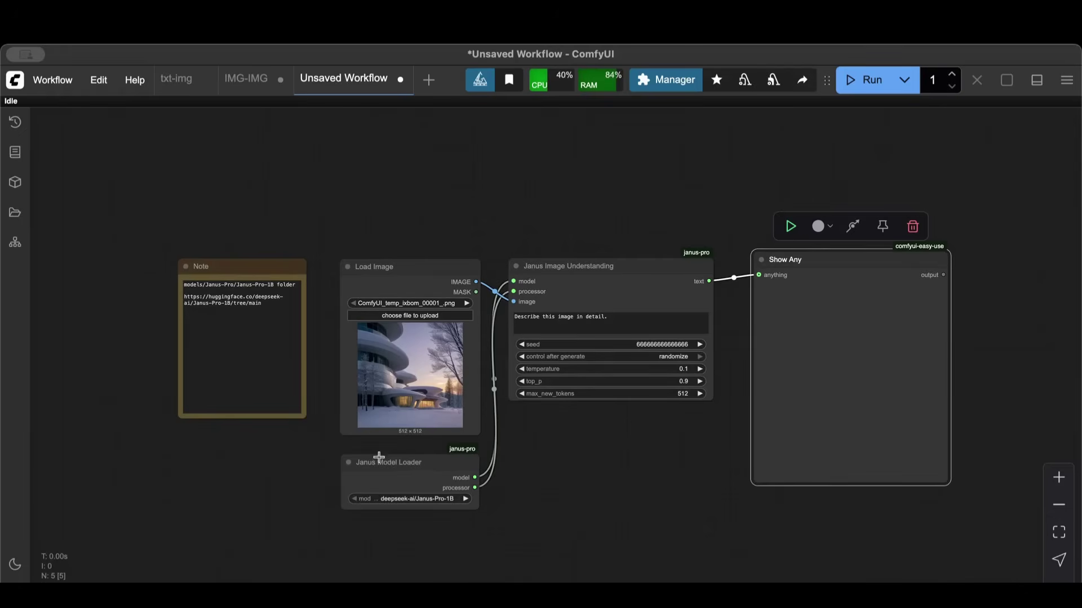
click(407, 455)
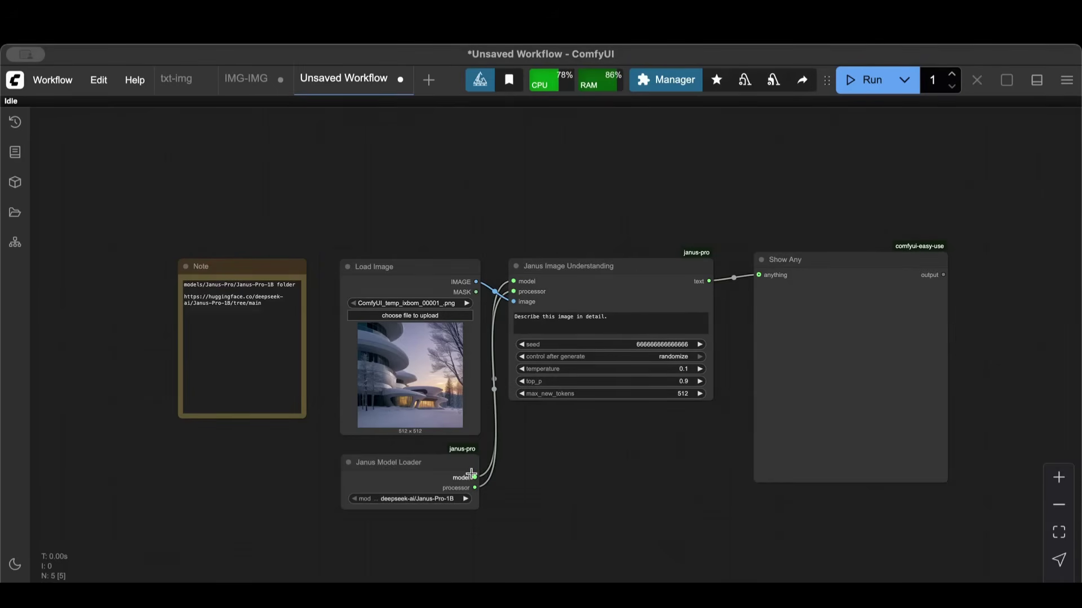
drag(821, 256, 813, 262)
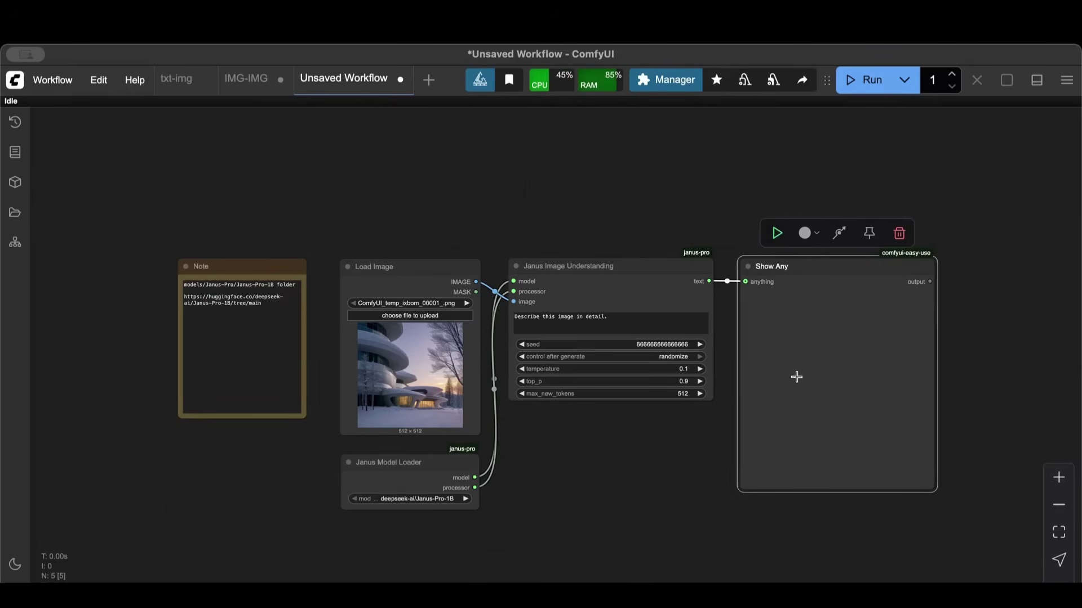
triple_click(628, 323)
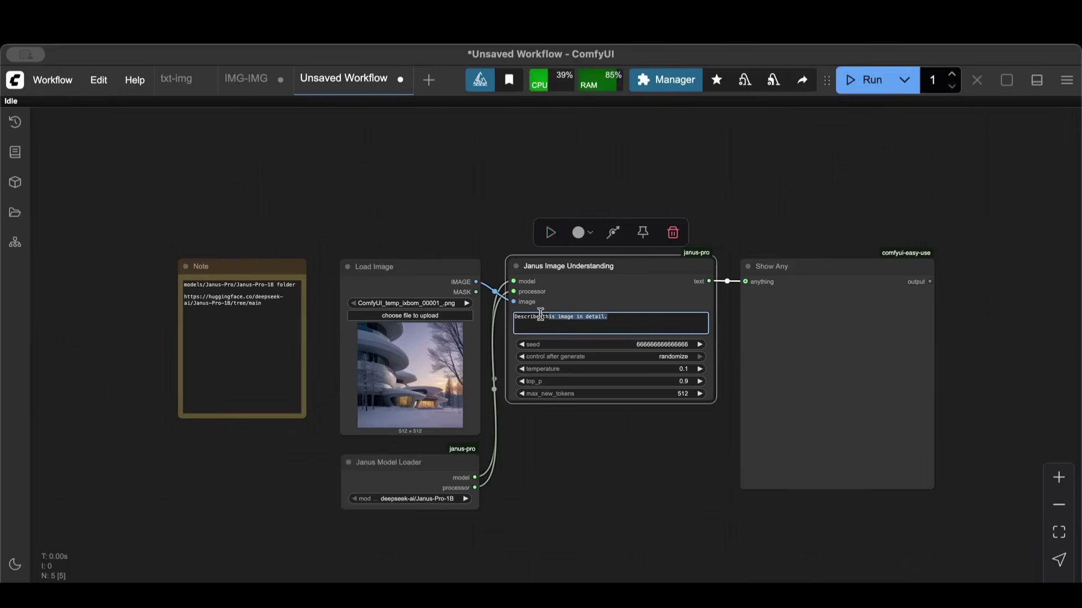
click(645, 322)
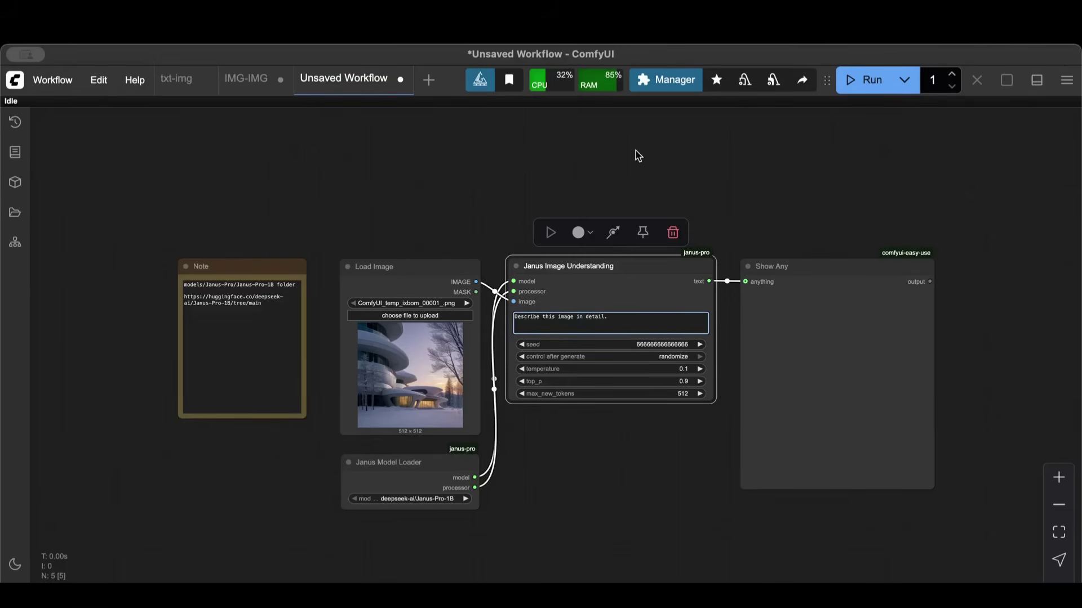
click(528, 150)
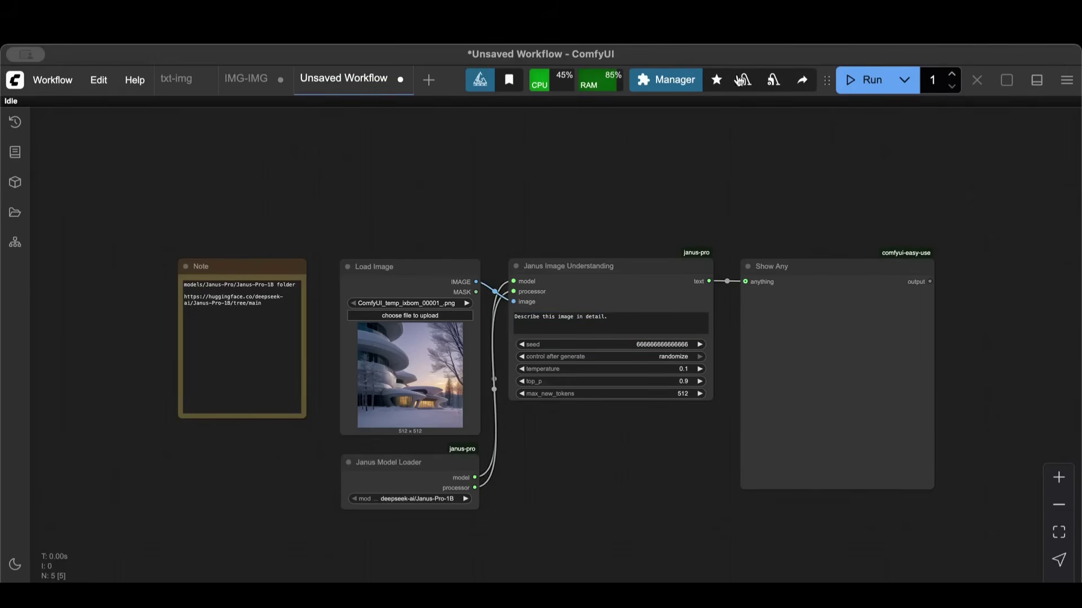
- Run the workflow until Show Any describes the futuristic building in the snowy dusk landscape
click(865, 82)
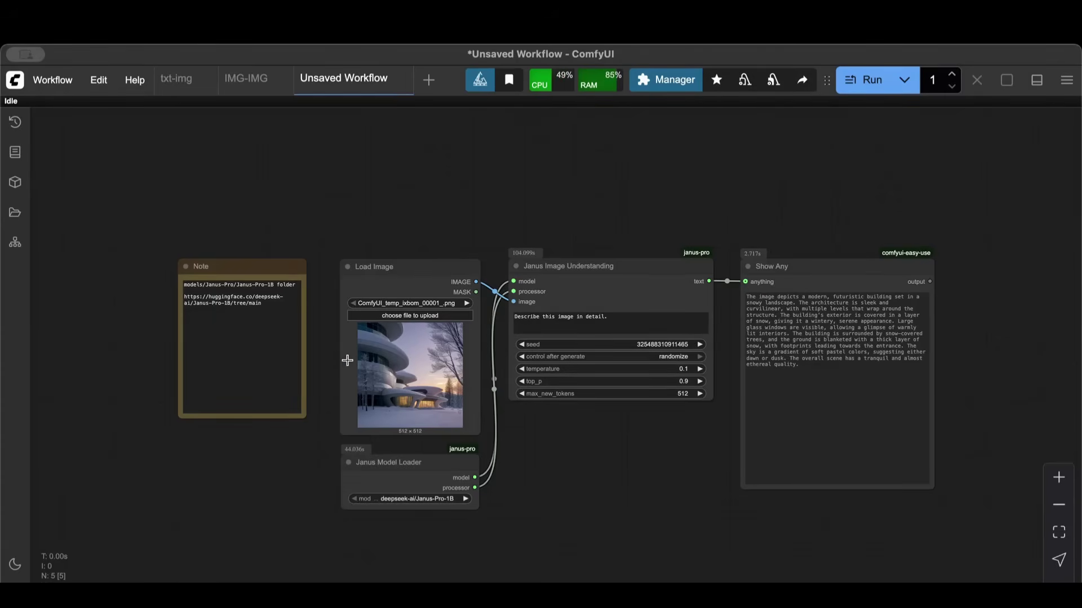
- Highlight 'Janus-Pro' in the Note text, then bring up the ComfyUI Manager V3.30.4 dialog
drag(236, 286, 265, 286)
click(267, 310)
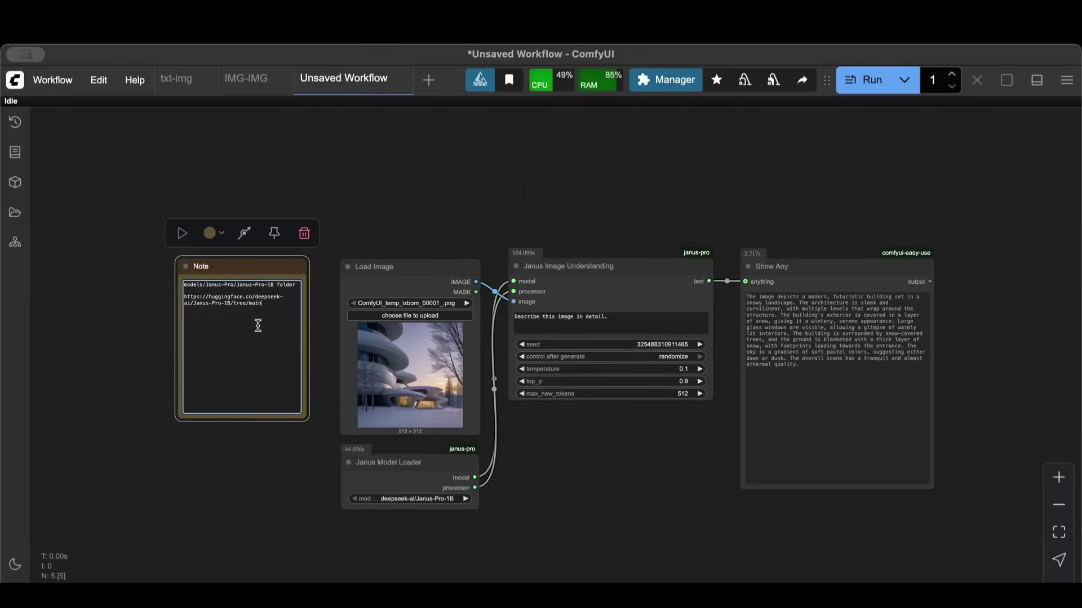
click(661, 86)
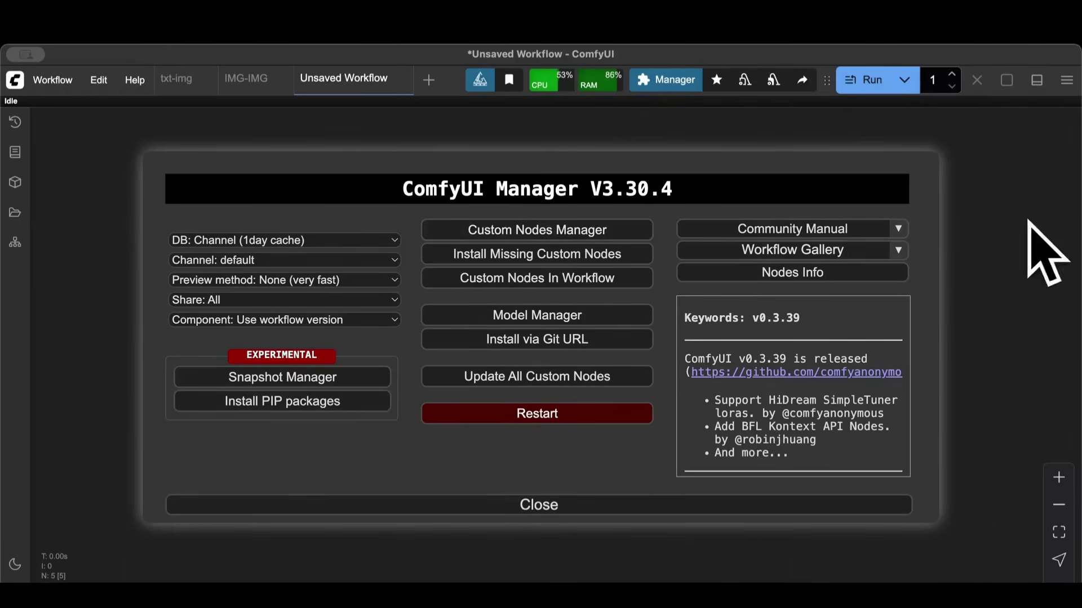
- Close the Manager V3.30.4 dialog to see Show Any's snowy-building description again
click(497, 503)
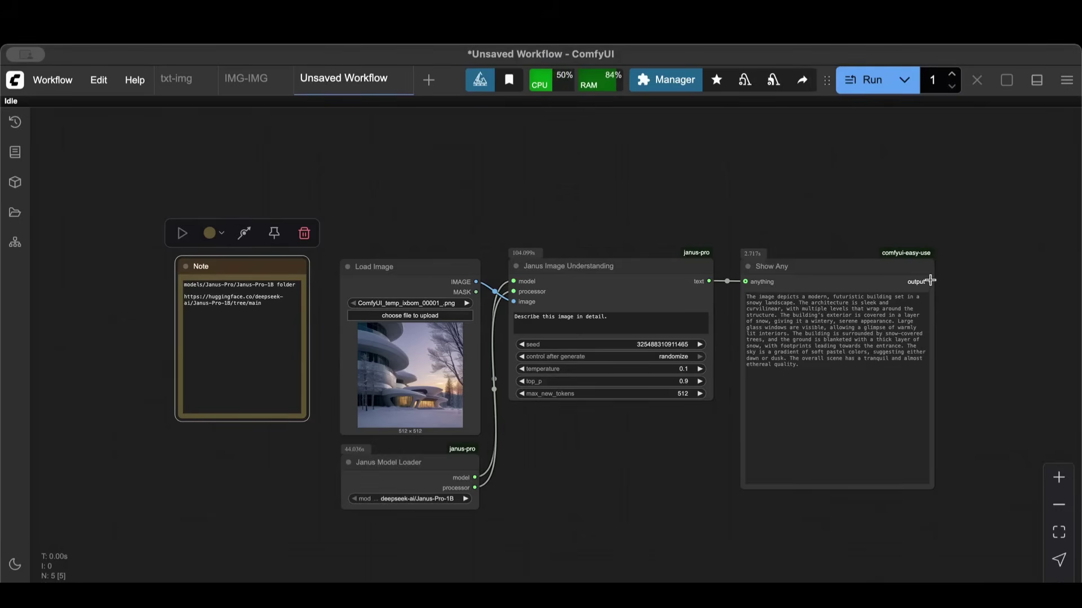
drag(929, 281, 970, 172)
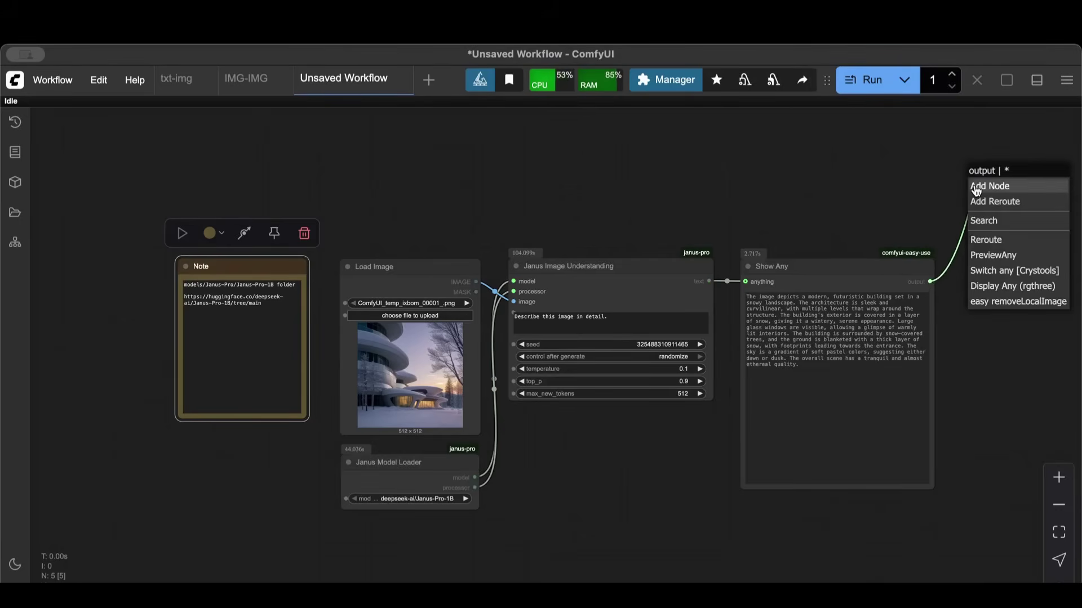
double_click(885, 170)
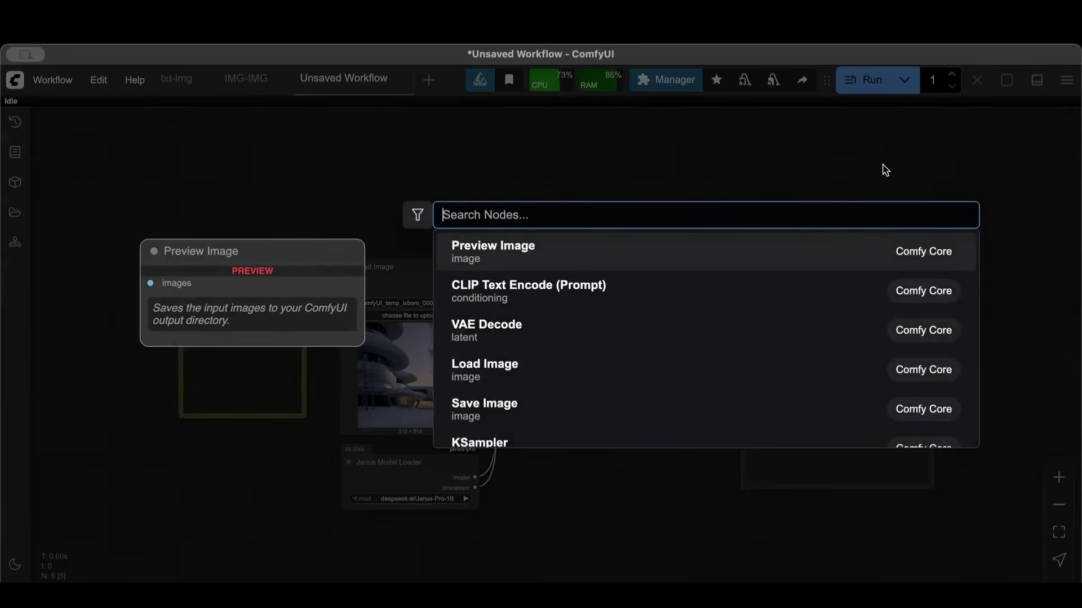
text(clip)
key(BackSpace)
key(BackSpace)
key(BackSpace)
key(BackSpace)
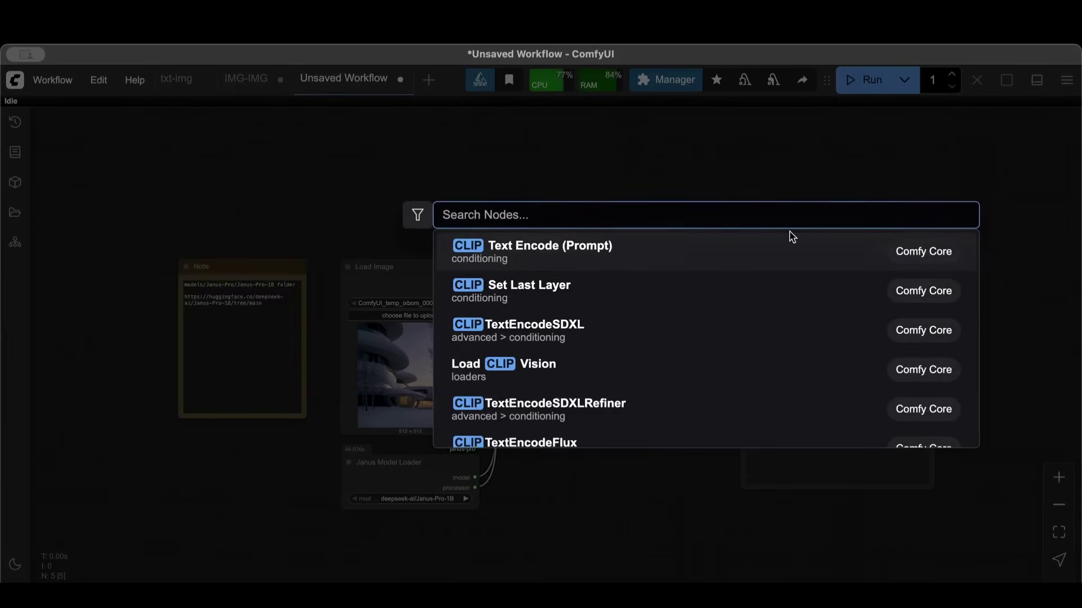
click(791, 240)
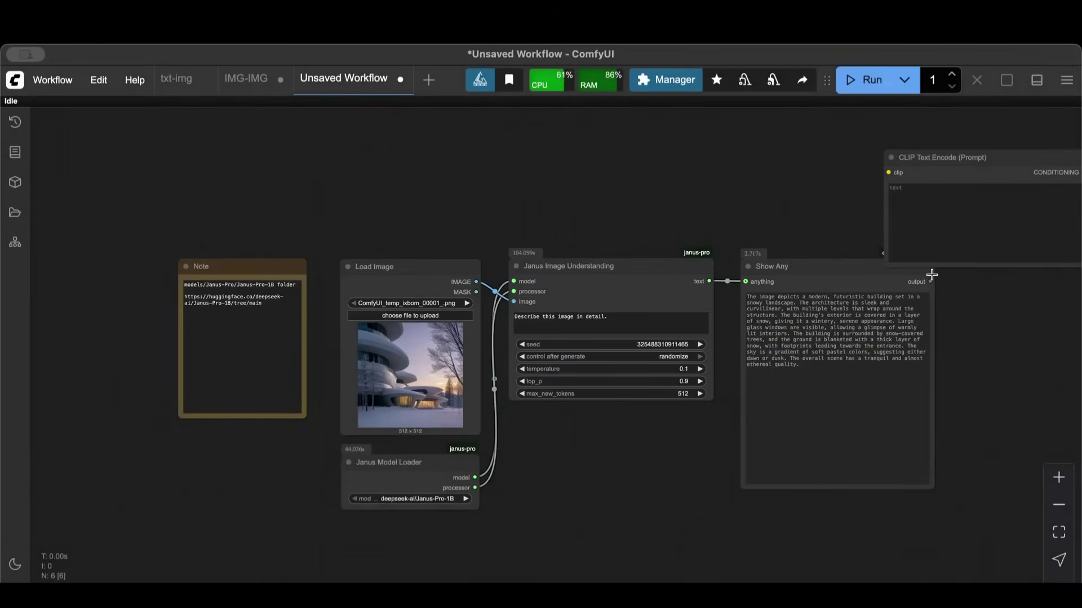
drag(930, 281, 889, 173)
drag(709, 281, 868, 137)
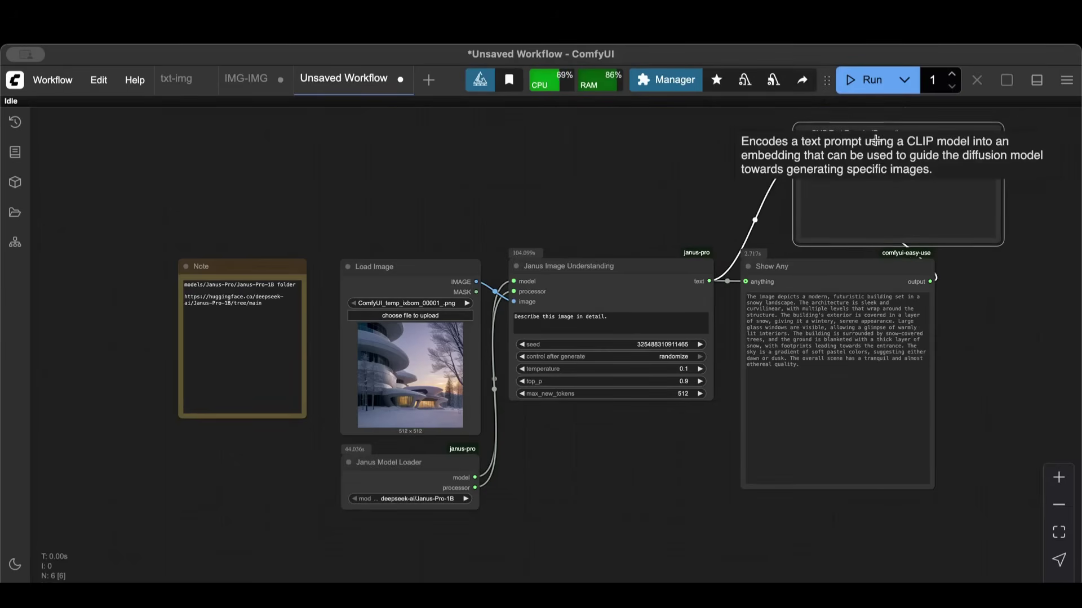
click(696, 173)
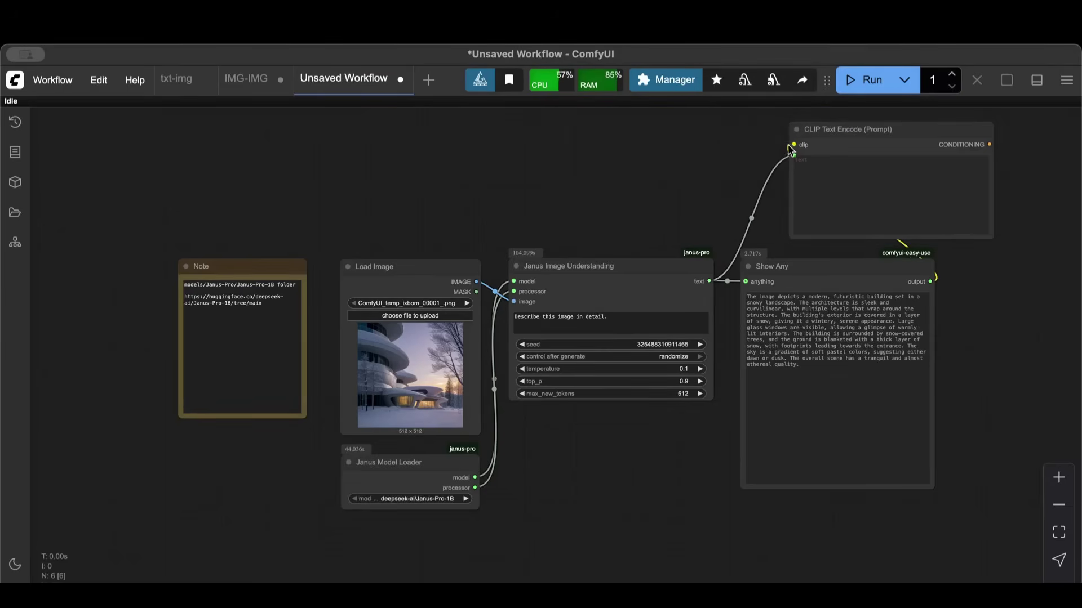
drag(932, 282, 1019, 251)
click(791, 151)
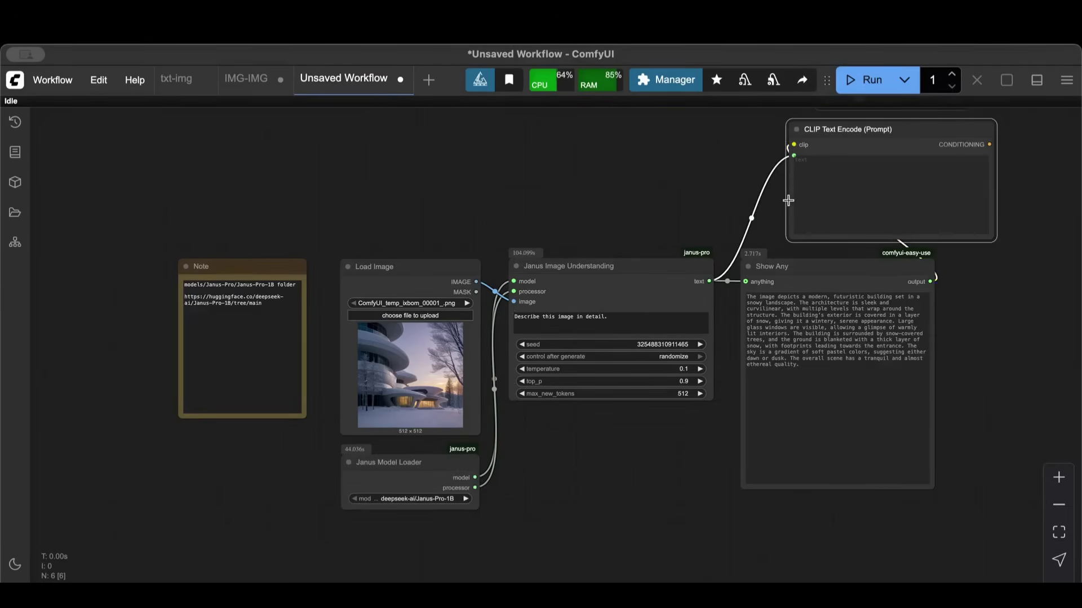
click(788, 151)
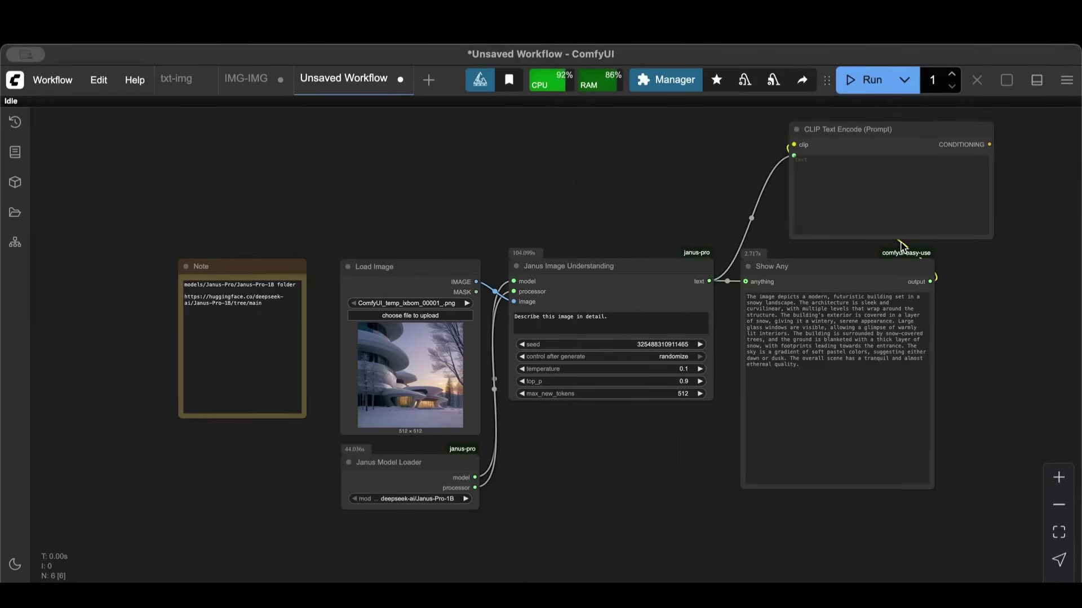
click(907, 134)
key(Delete)
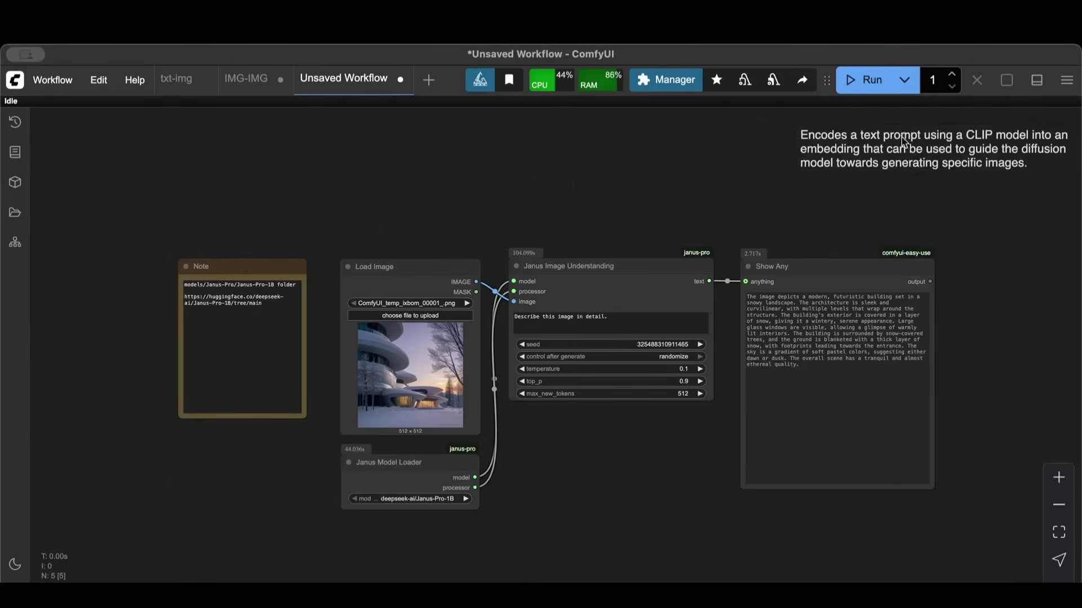